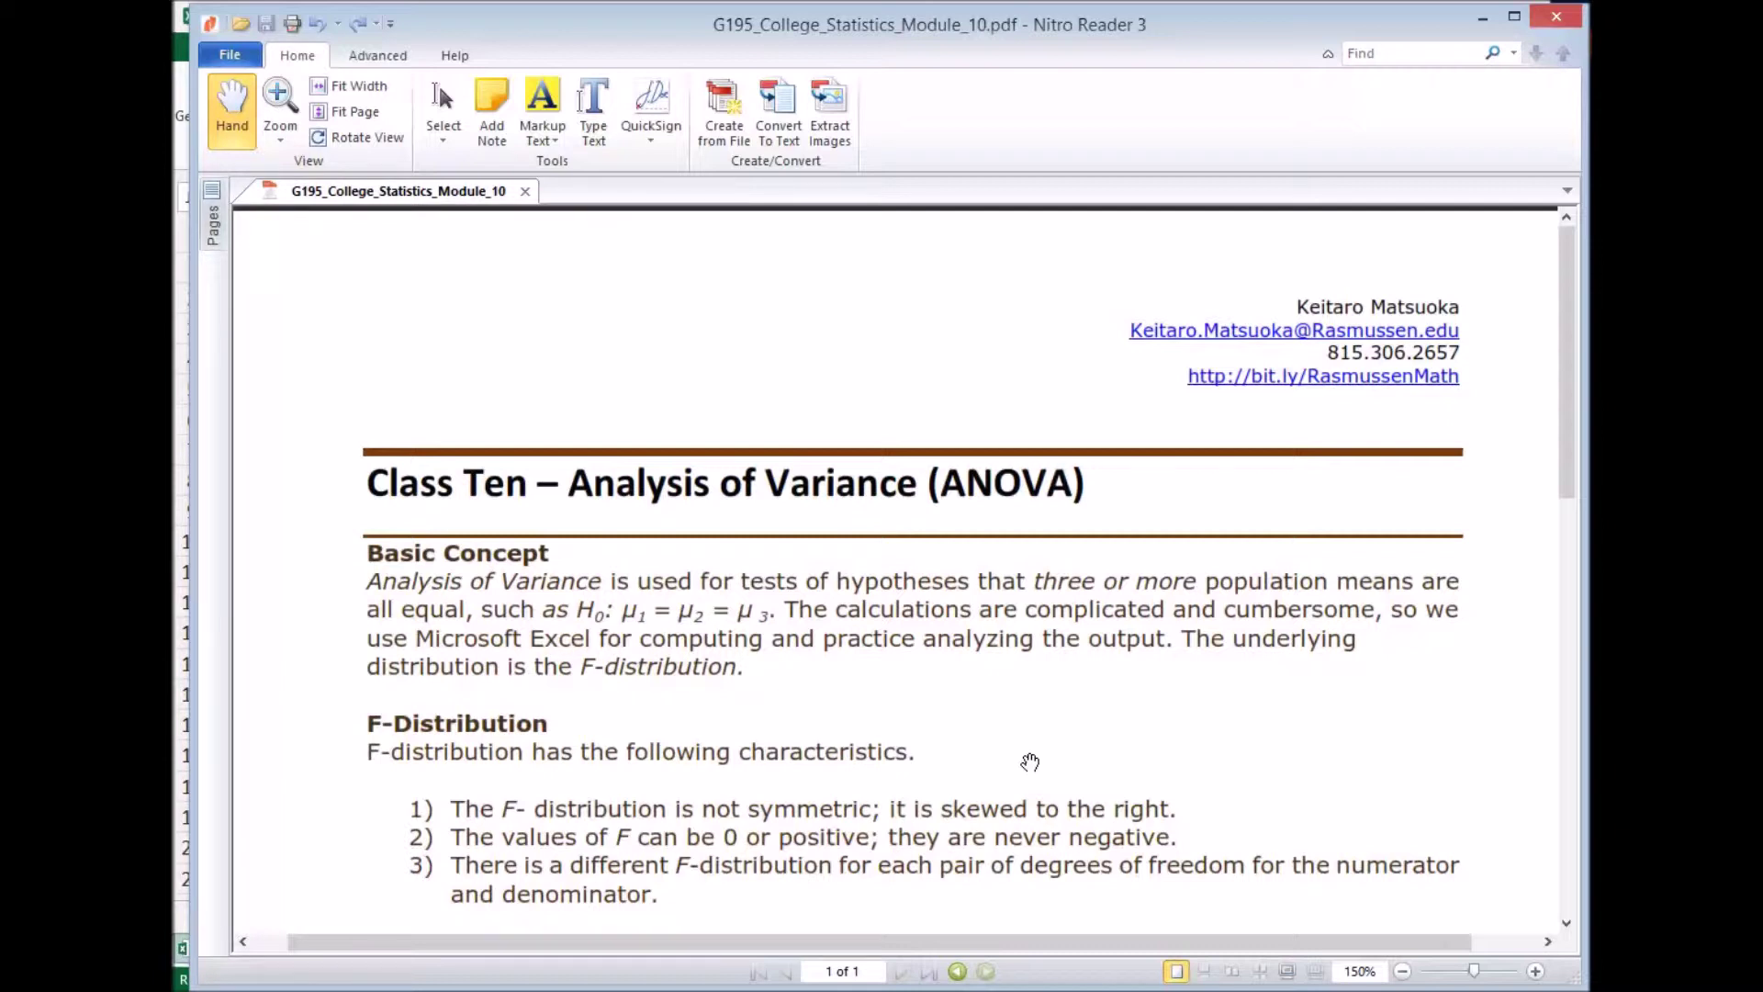
# Step: Scroll the module notes down to the F formula and the One-way ANOVA heading
pyautogui.scroll(-4, 1029, 763)
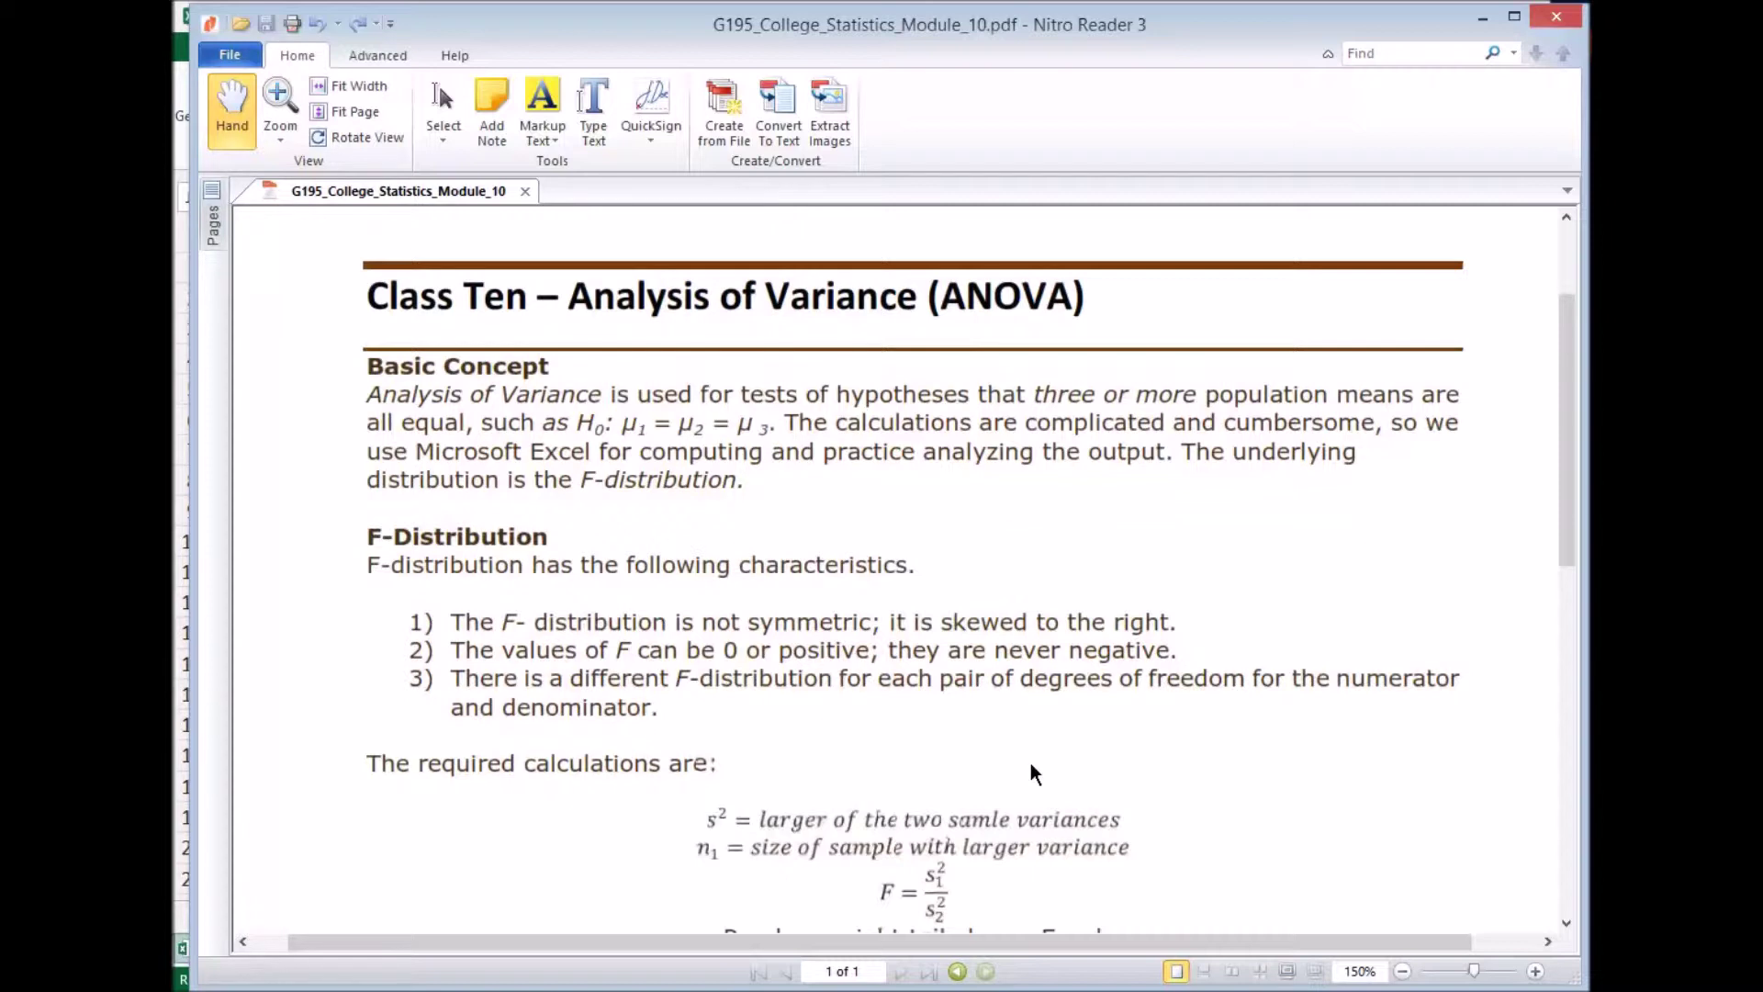
pyautogui.scroll(-1, 1032, 765)
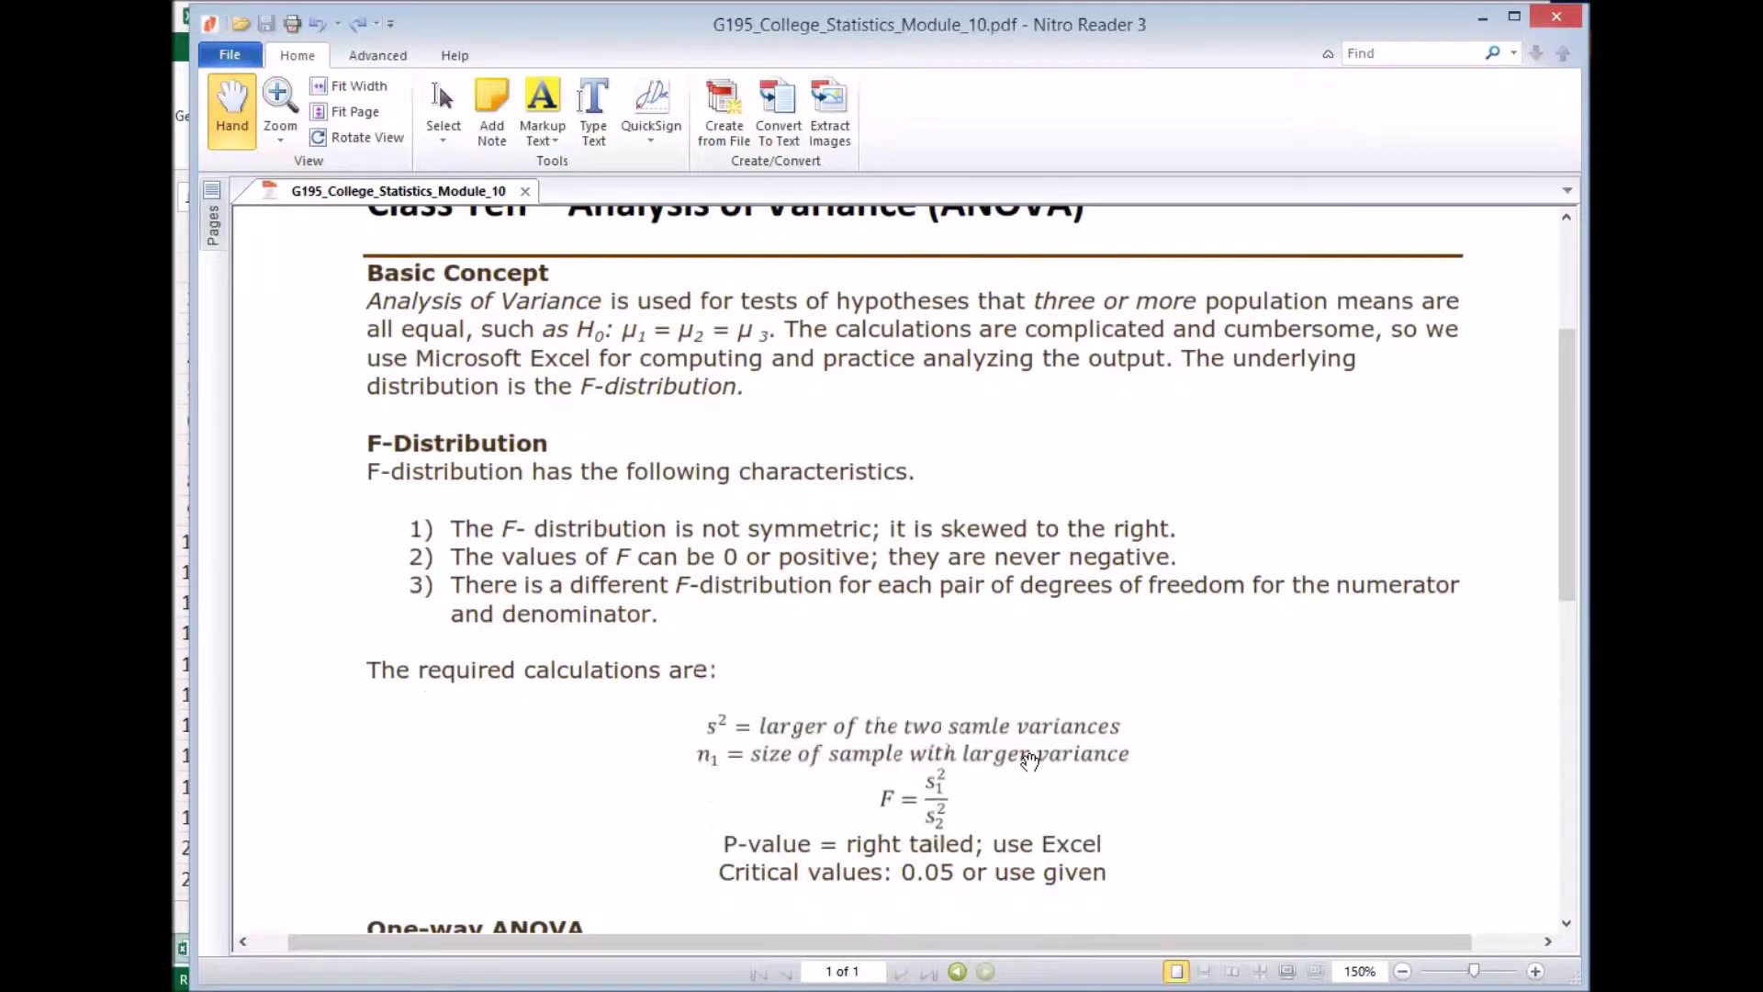
pyautogui.scroll(-1, 1030, 767)
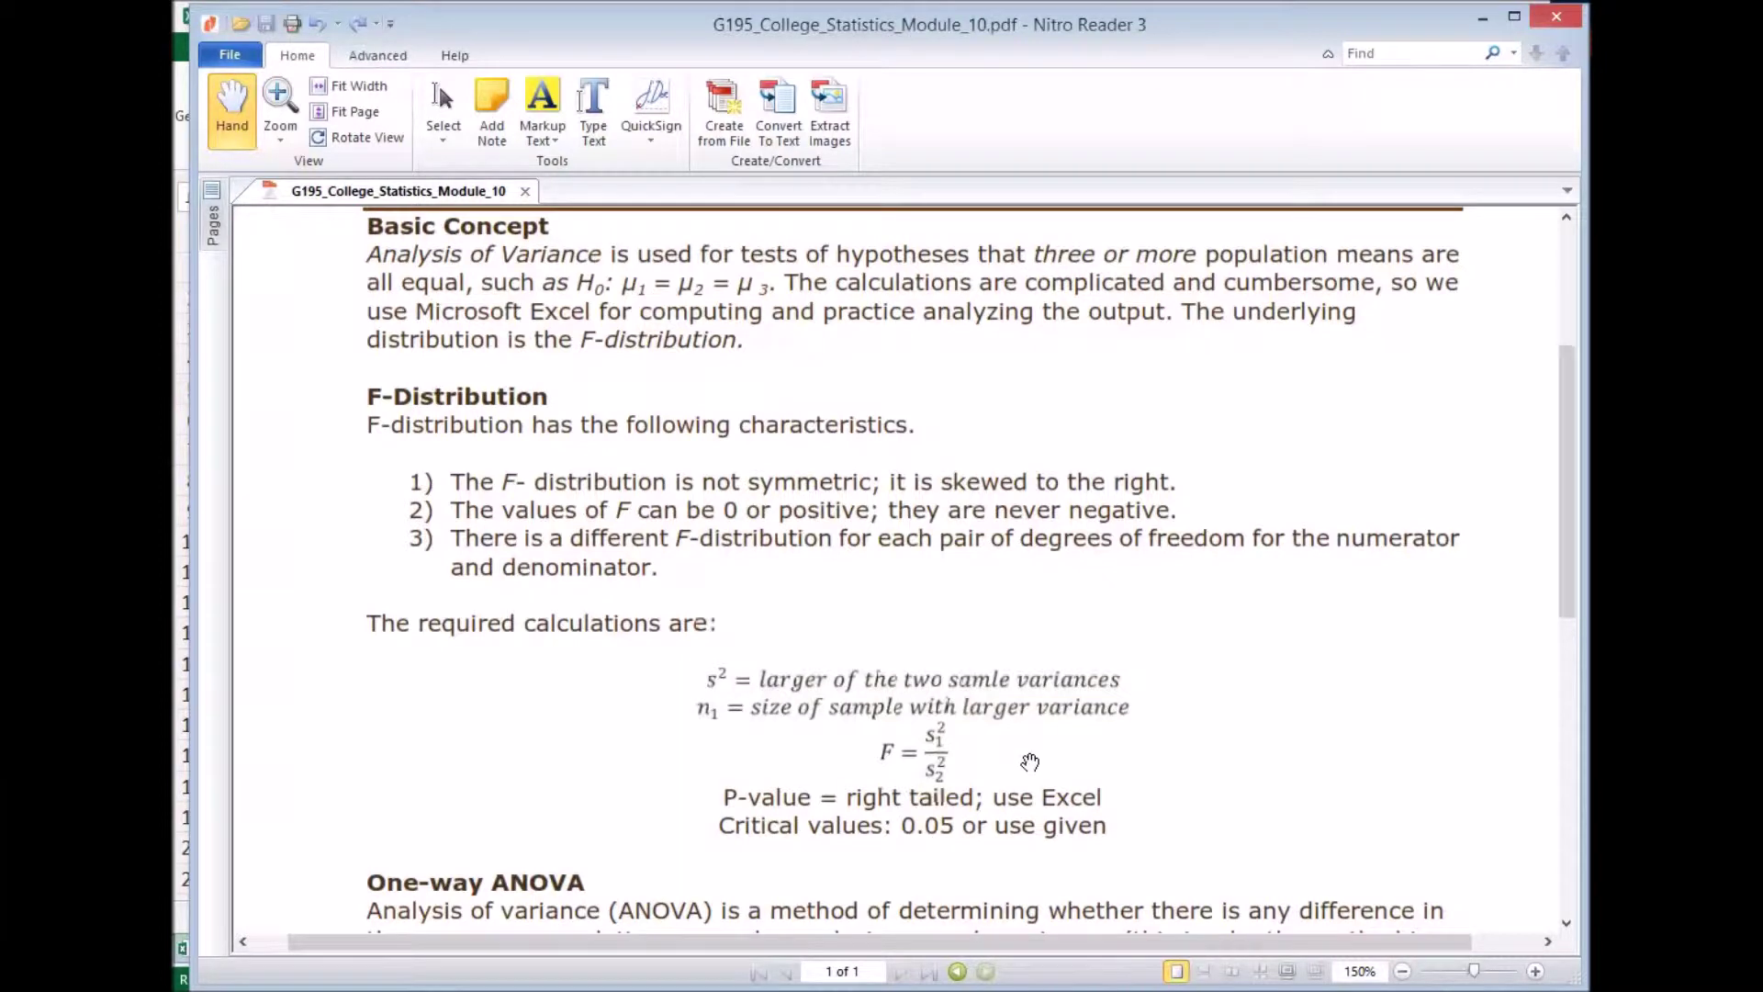
pyautogui.scroll(-4, 1030, 762)
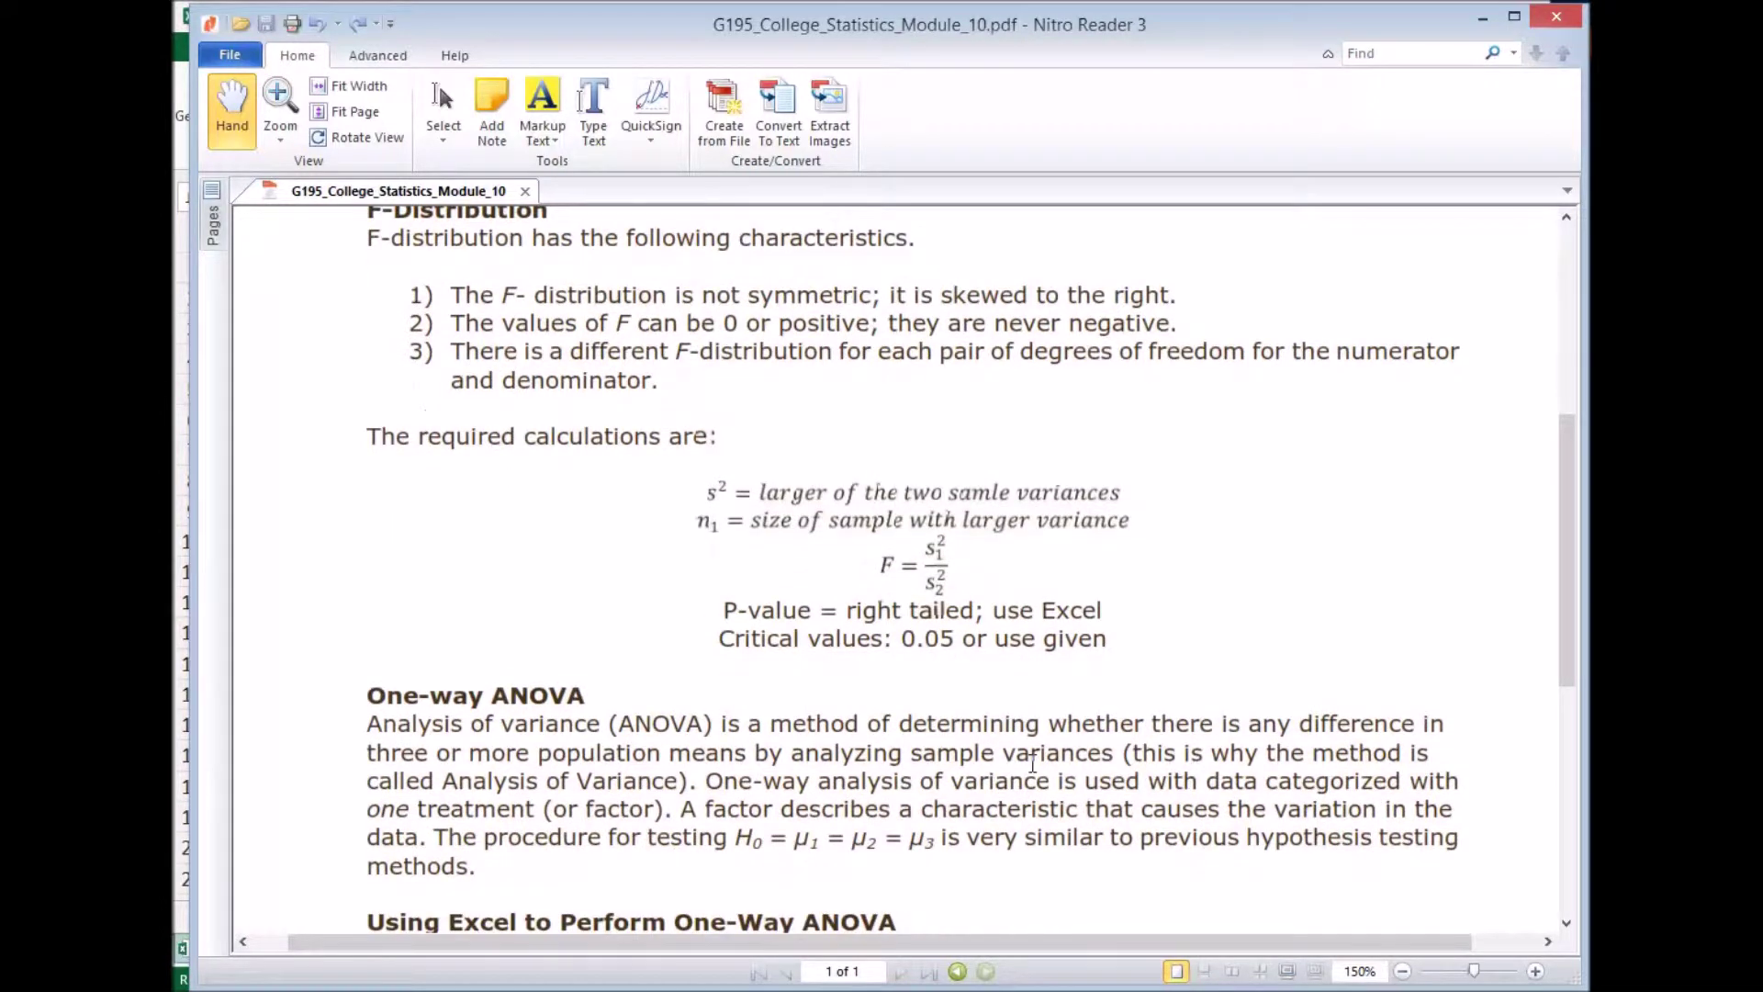
# Step: Scroll further to the One-way ANOVA paragraph and the 'Using Excel' heading
pyautogui.scroll(-1, 1032, 762)
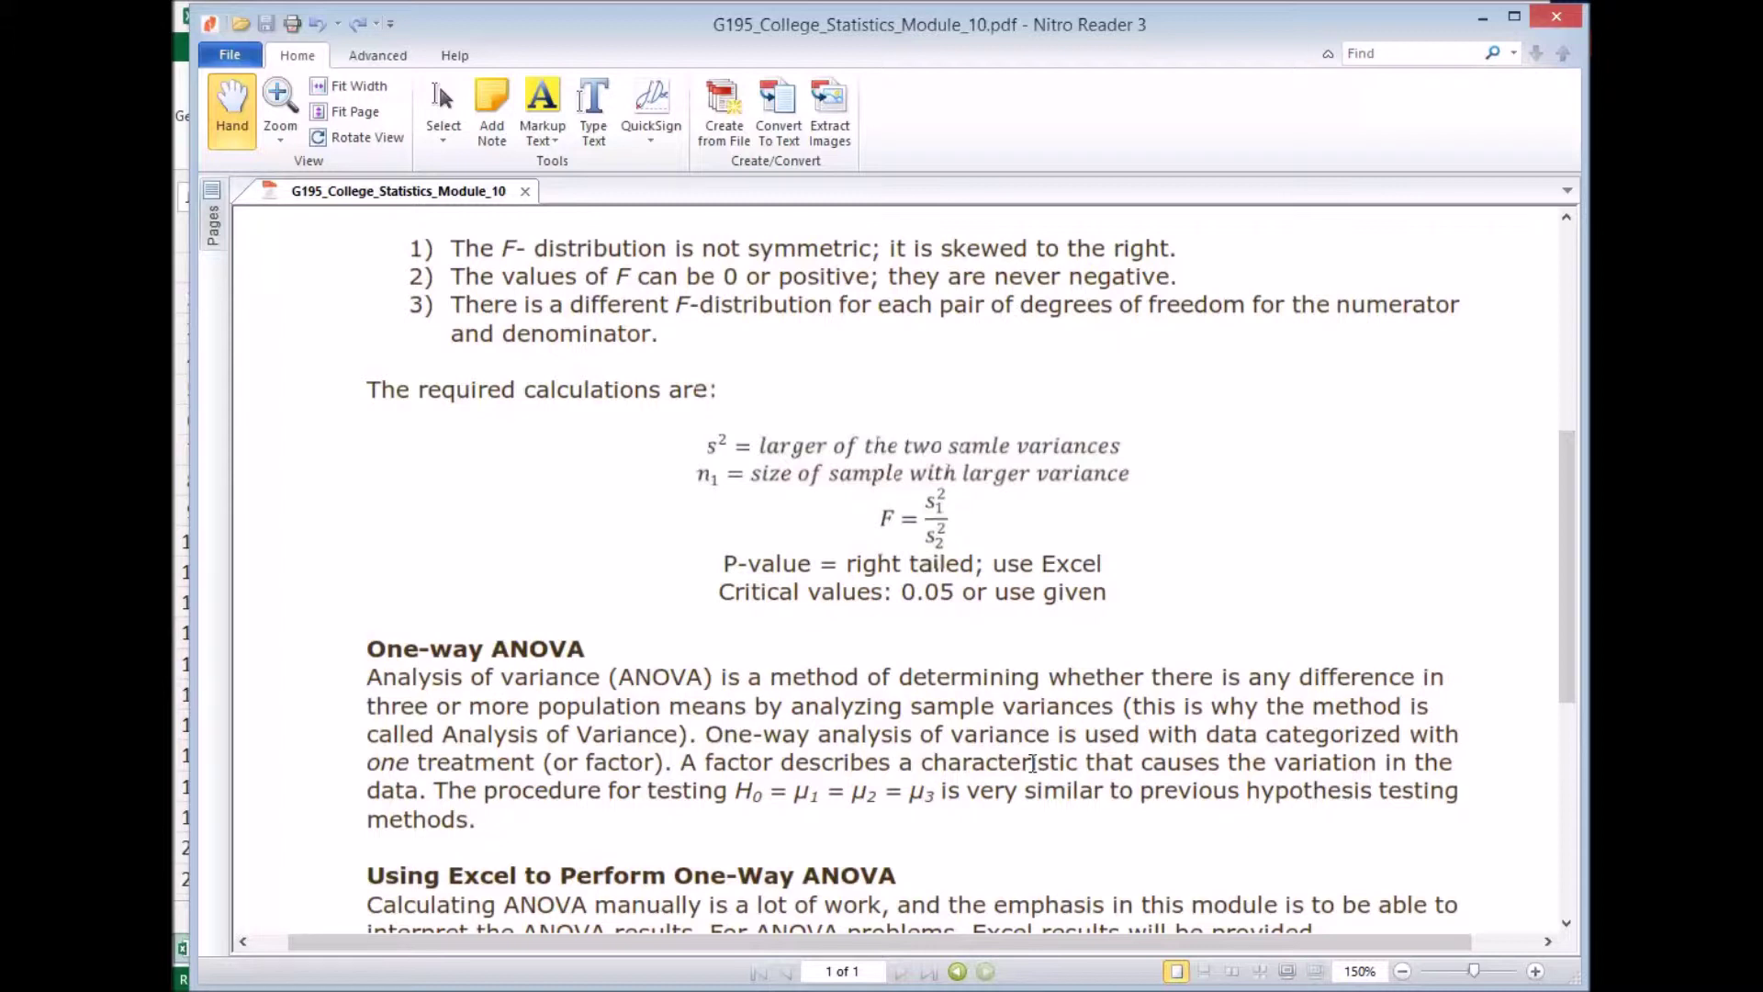
pyautogui.scroll(-2, 1030, 763)
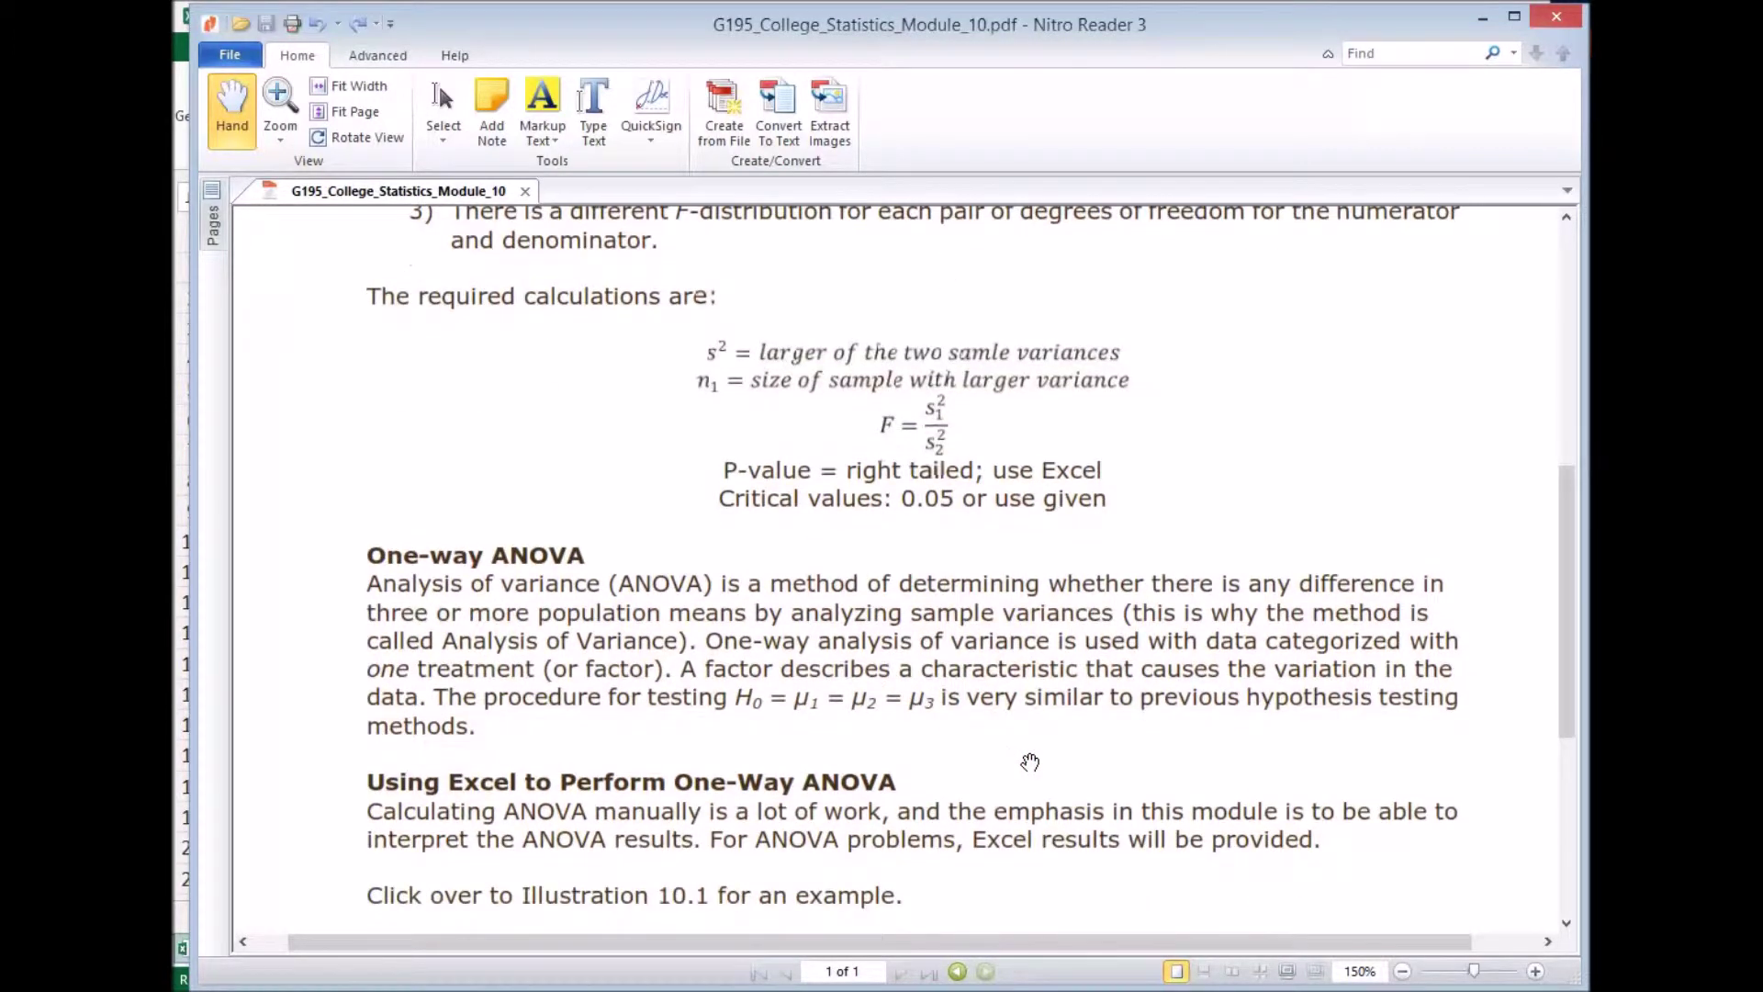
# Step: Scroll to the Illustration 10.1 reference and note, then switch to the Module 10 workbook
pyautogui.scroll(-1, 1031, 763)
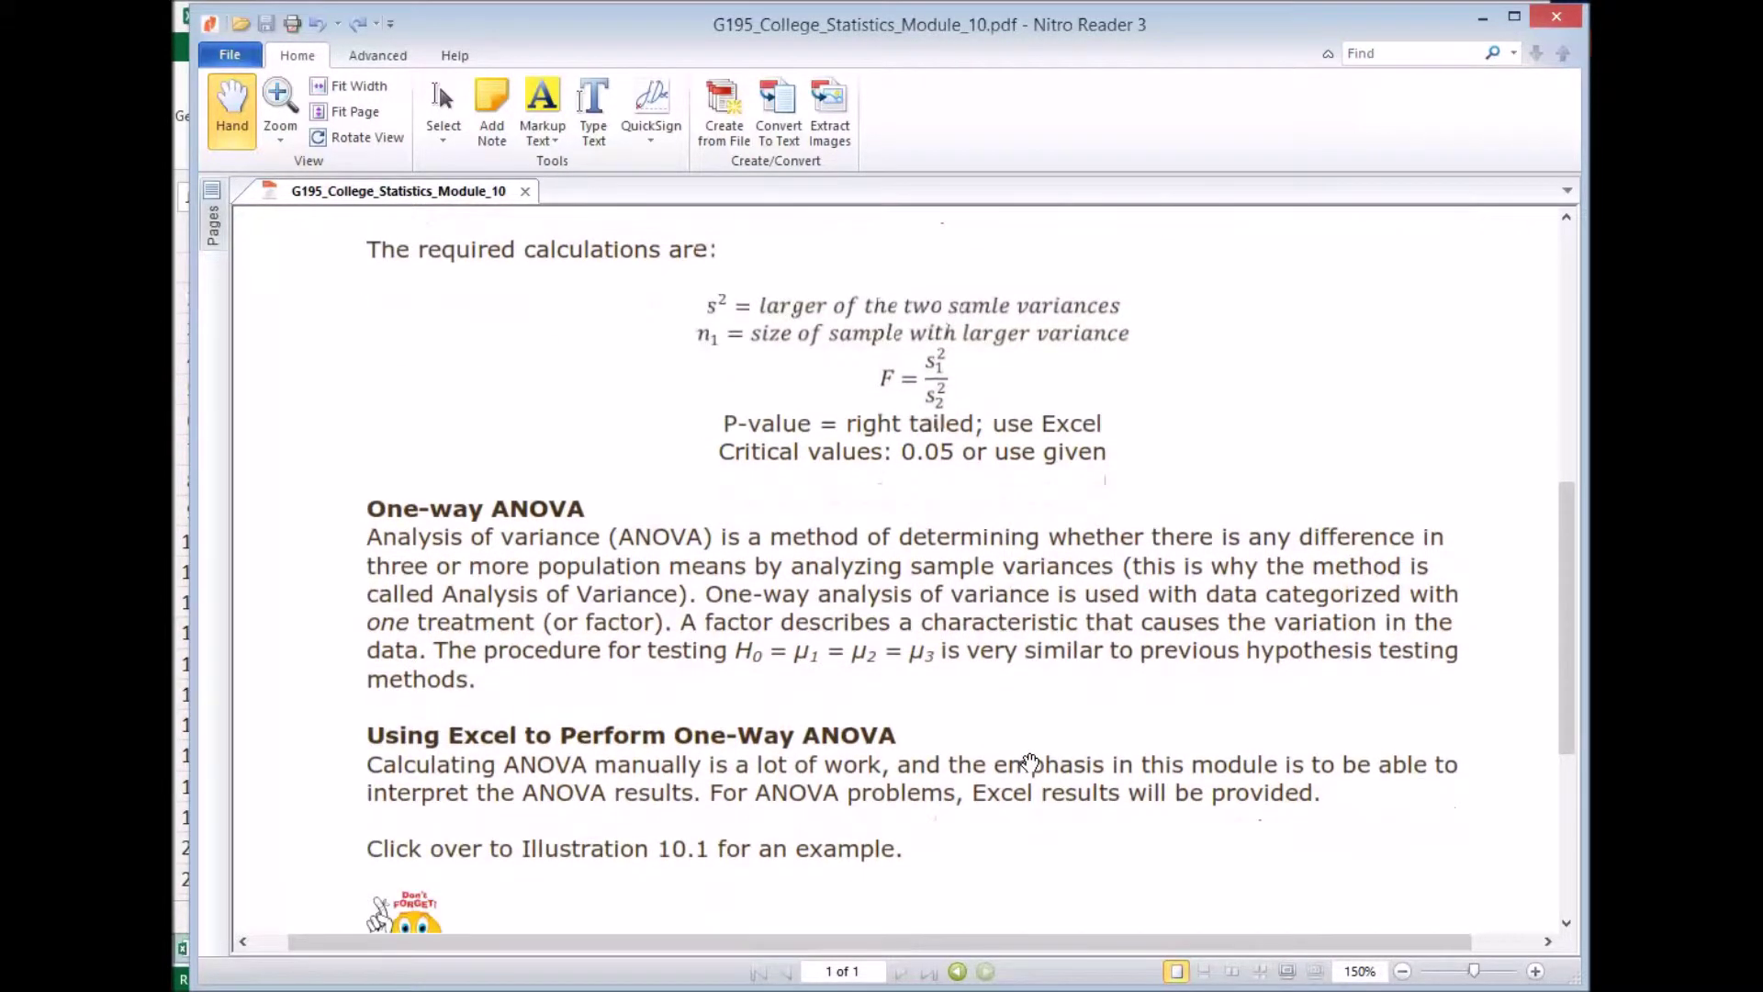
pyautogui.scroll(-1, 1031, 762)
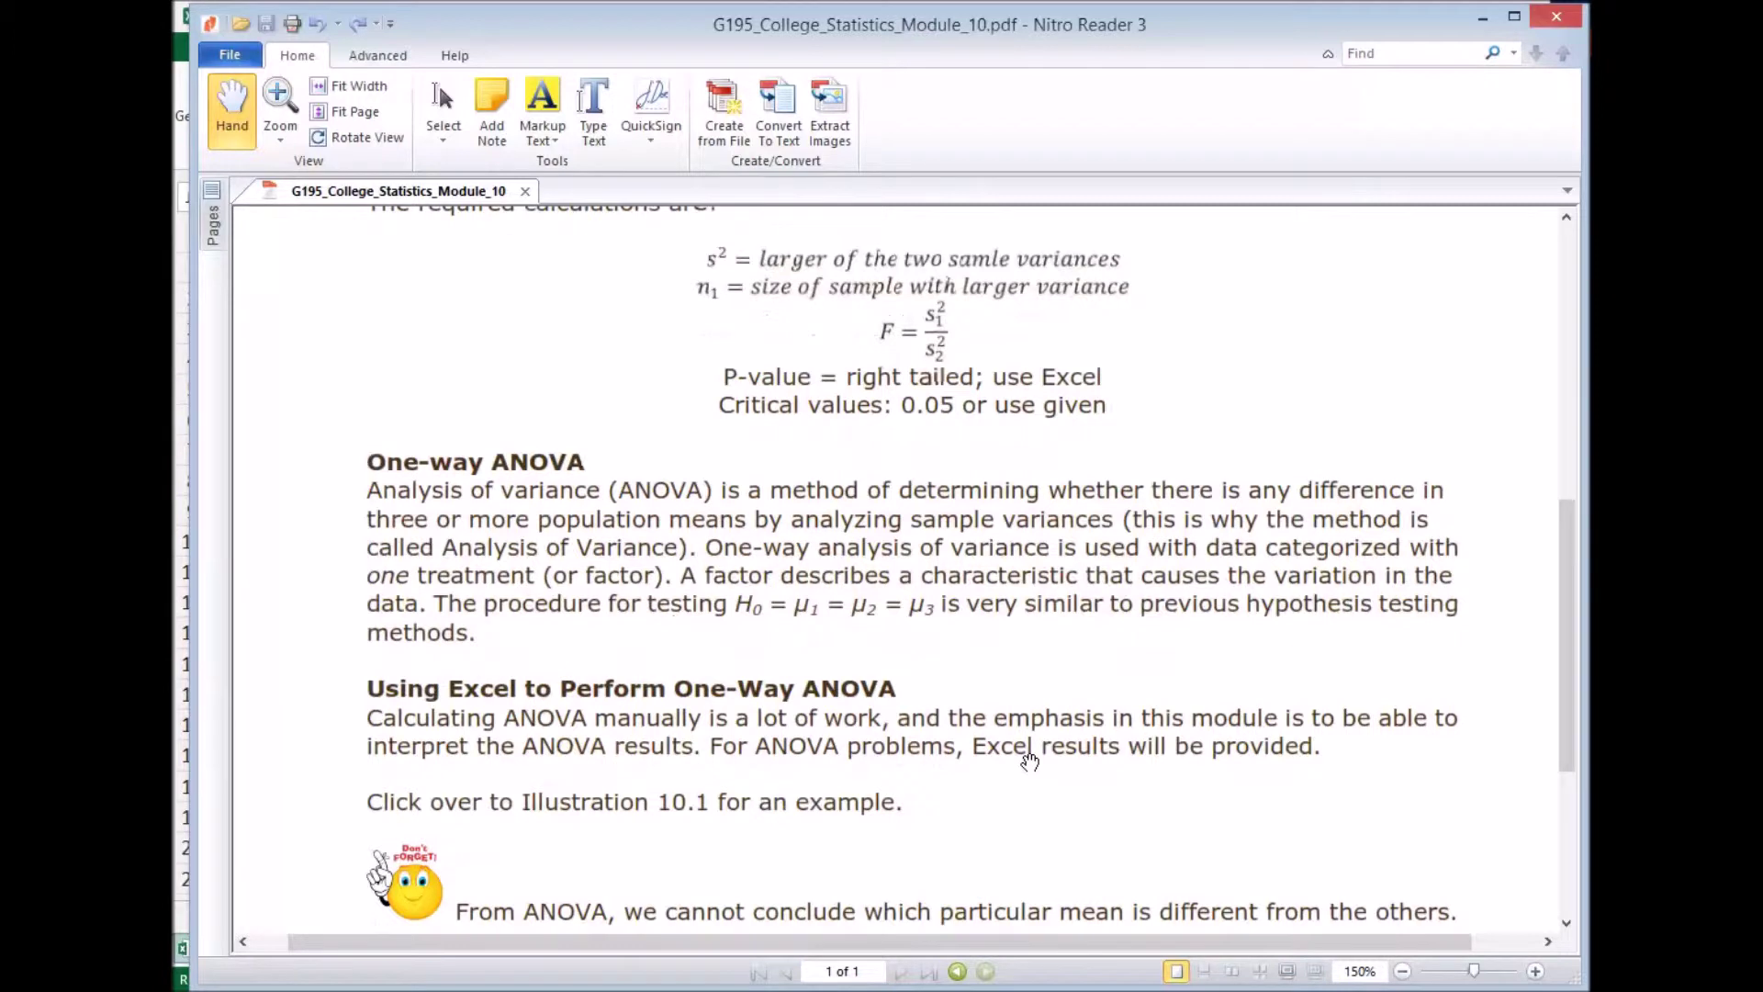
pyautogui.scroll(-1, 1030, 763)
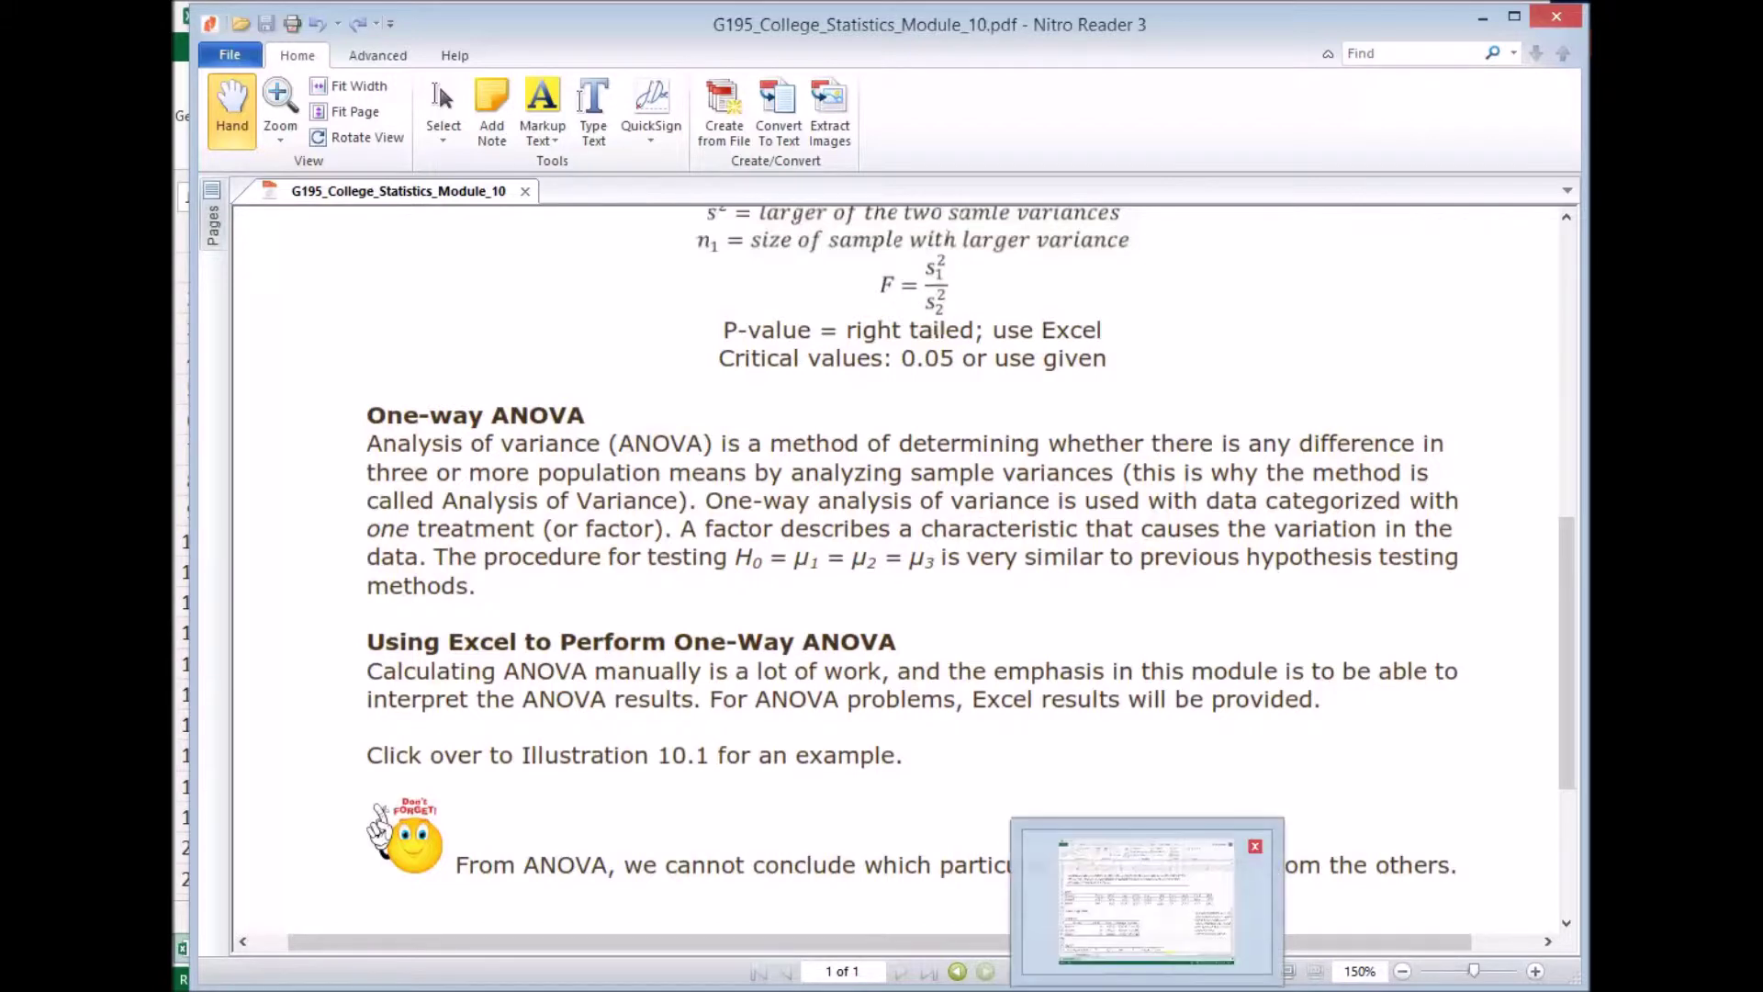
pyautogui.click(1152, 896)
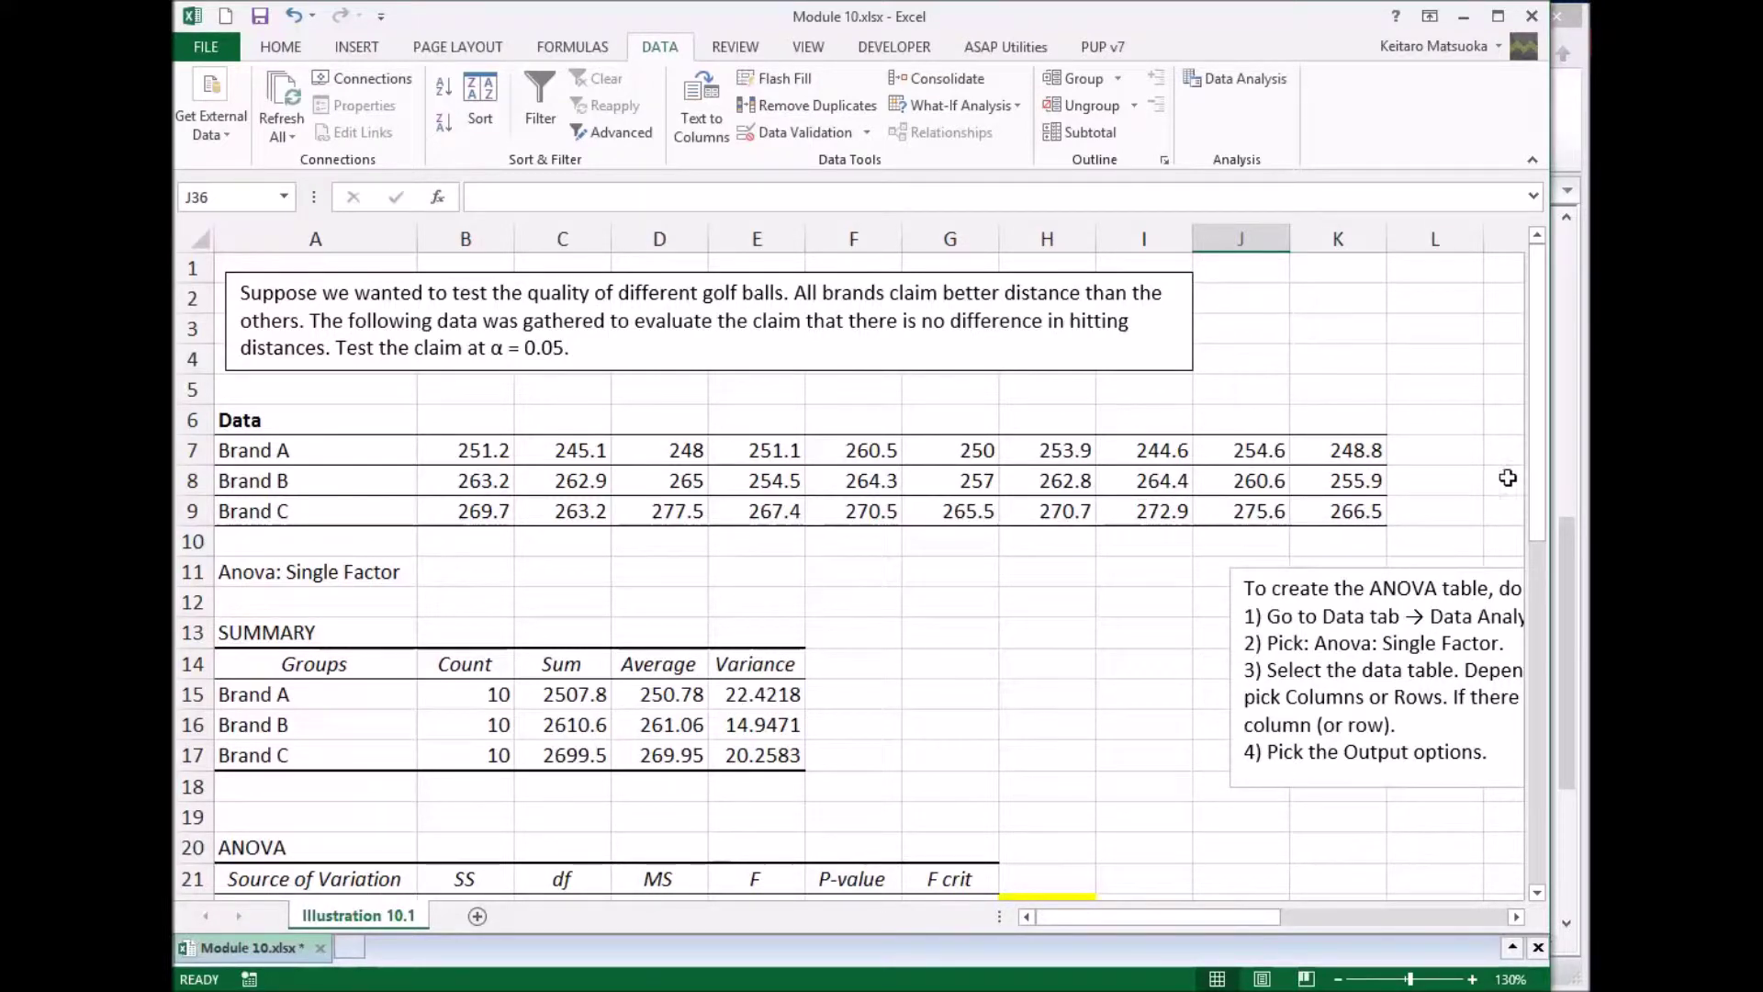
# Step: Compare the F22 P-value with yellow cell H22, viewing its full 0.0000000013 decimal unchanged
pyautogui.moveTo(1533, 395); pyautogui.dragTo(1536, 516)
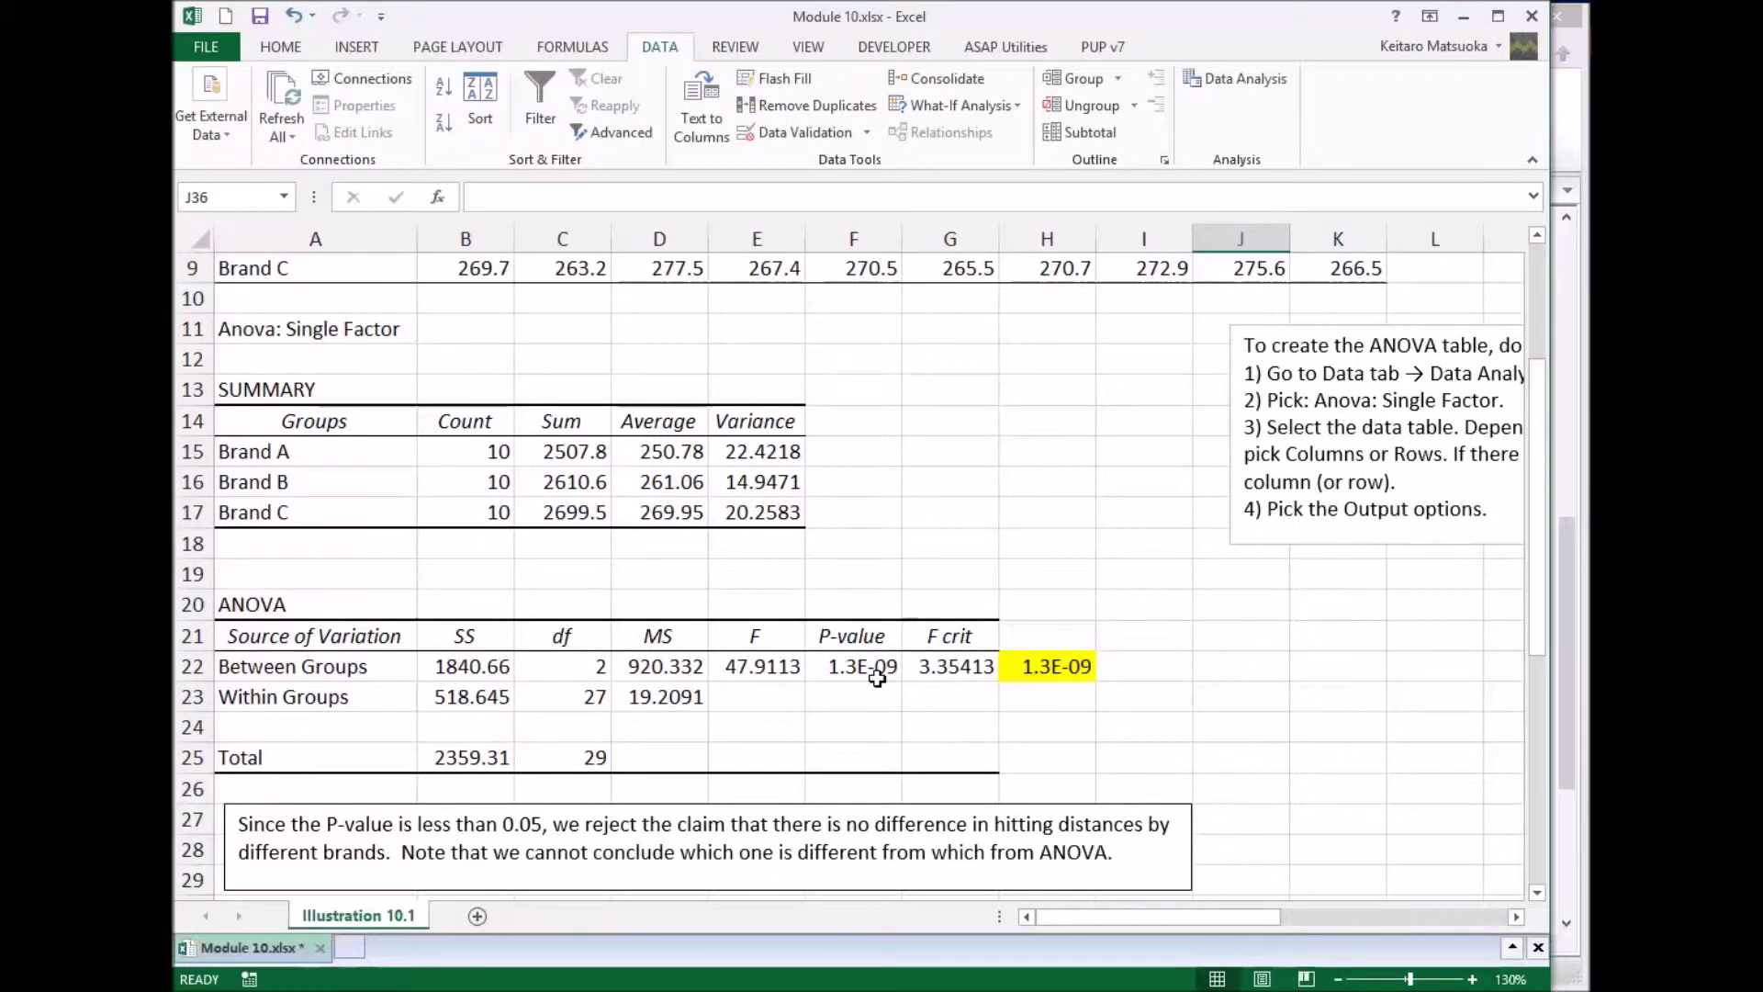
pyautogui.click(877, 678)
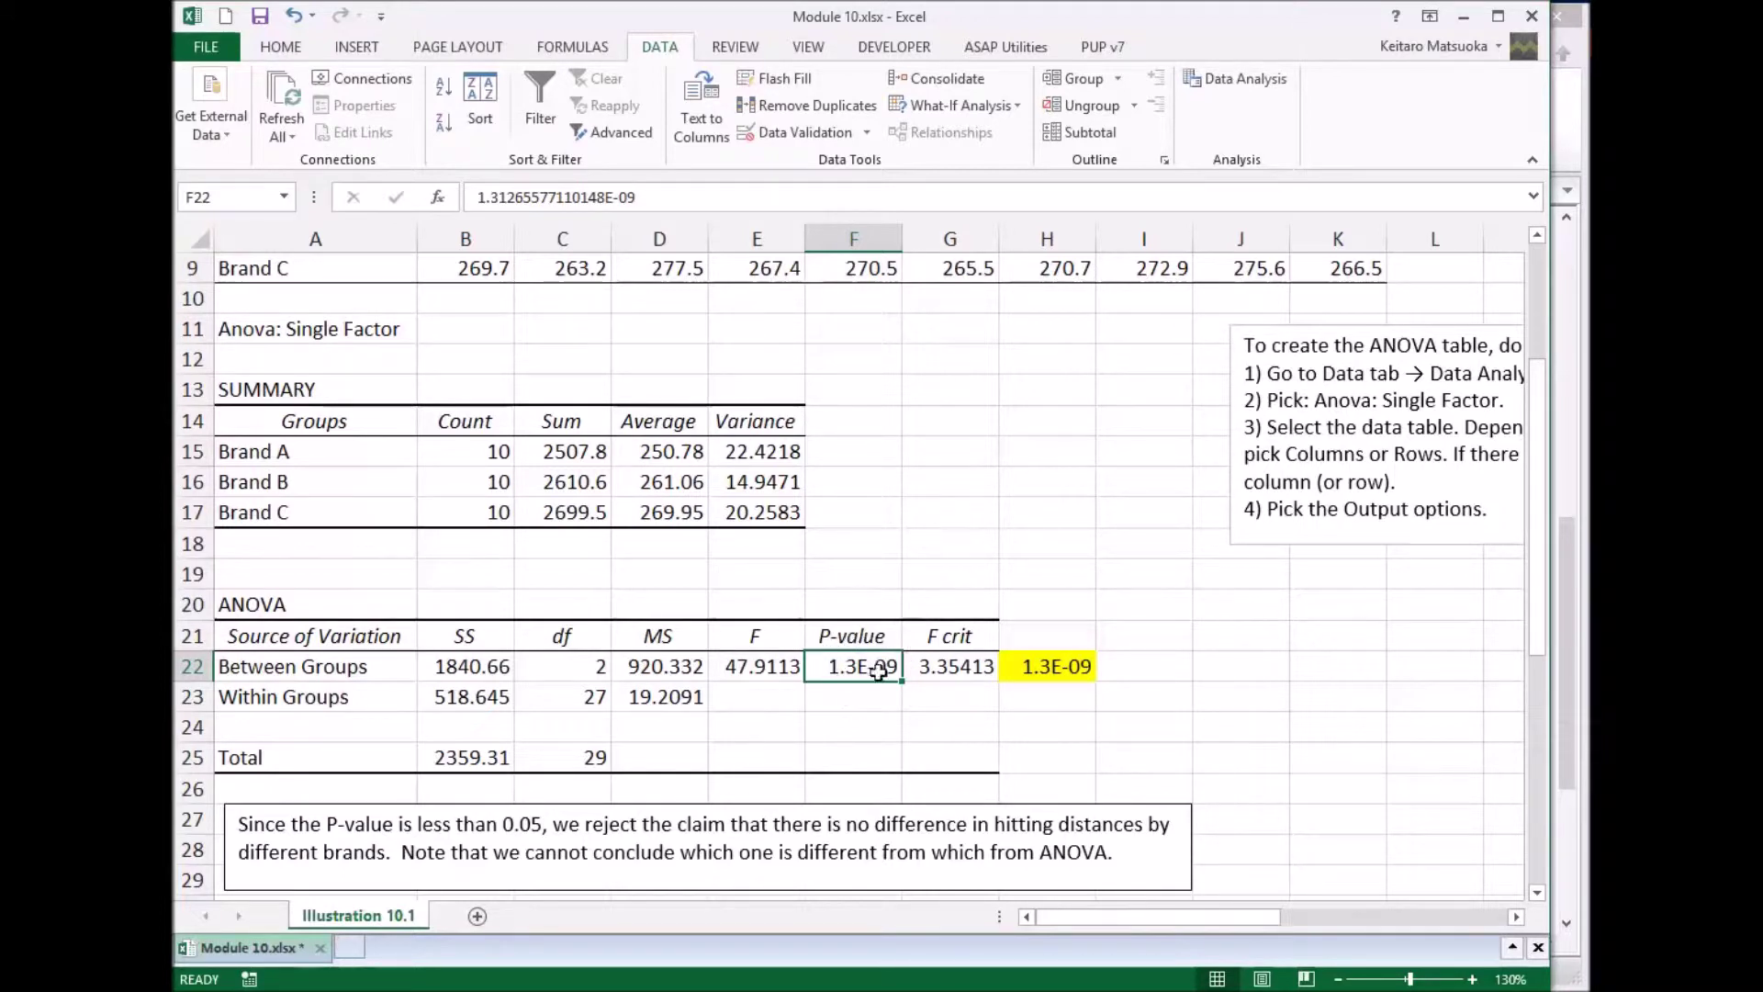
pyautogui.click(1045, 665)
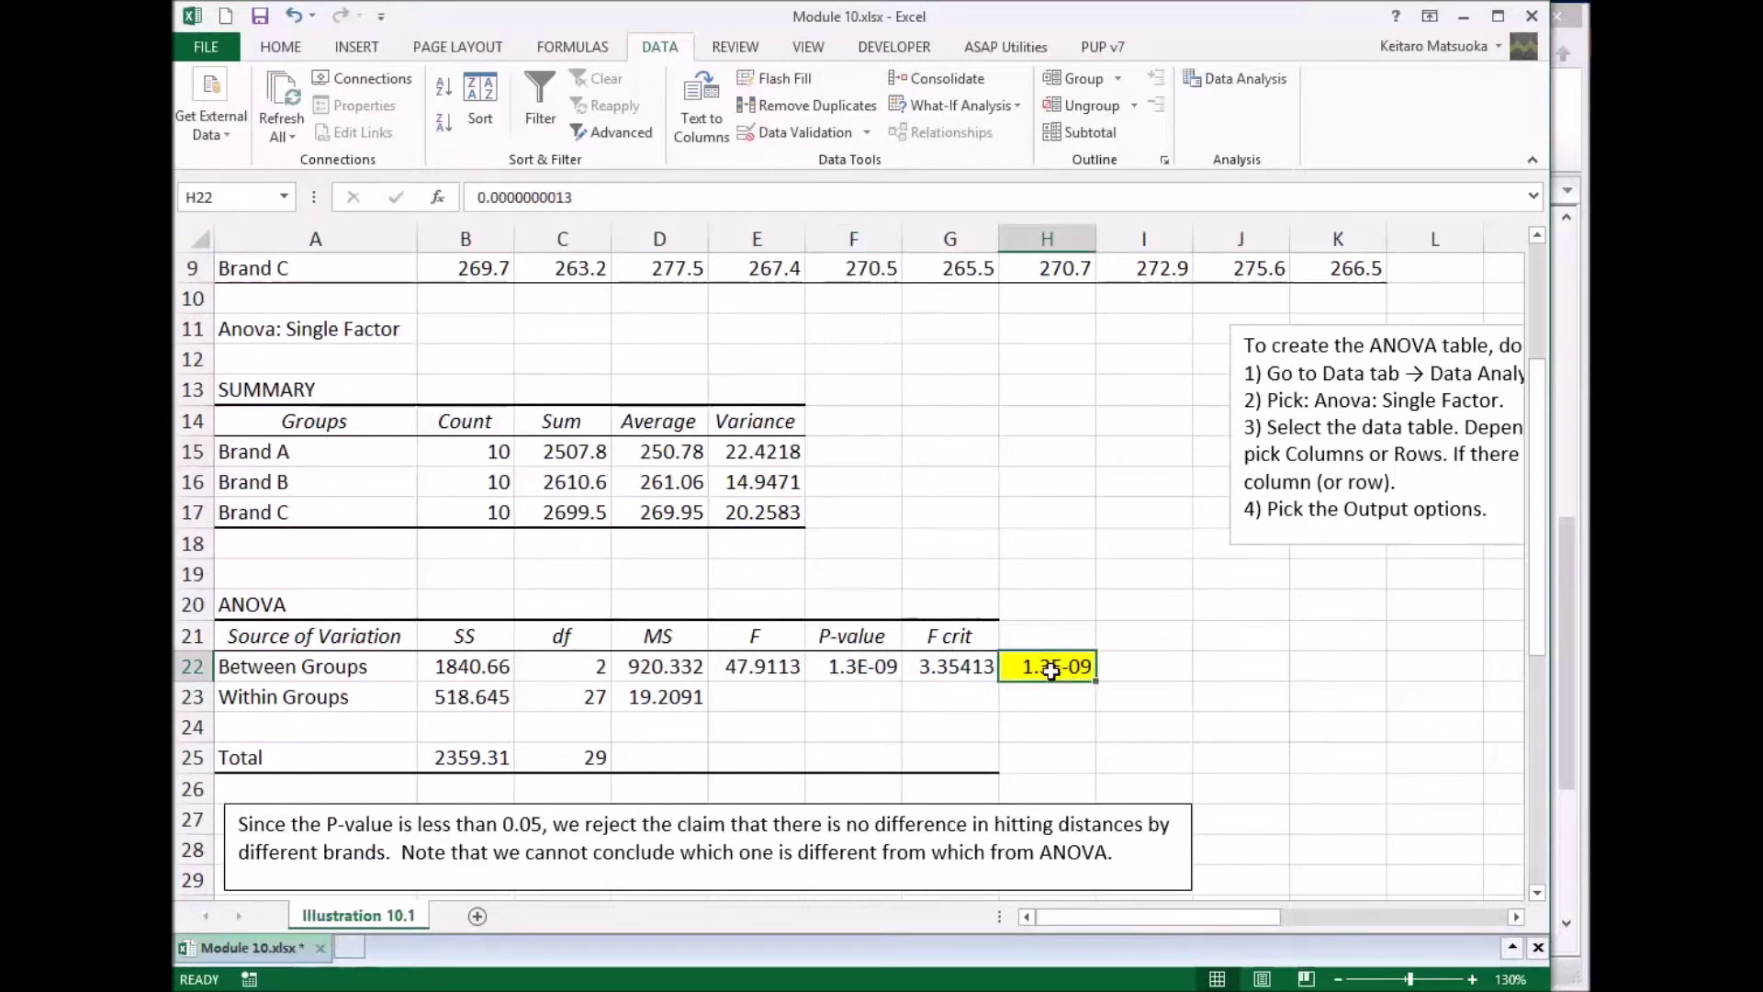
pyautogui.click(874, 659)
pyautogui.click(1073, 663)
pyautogui.doubleClick(591, 199)
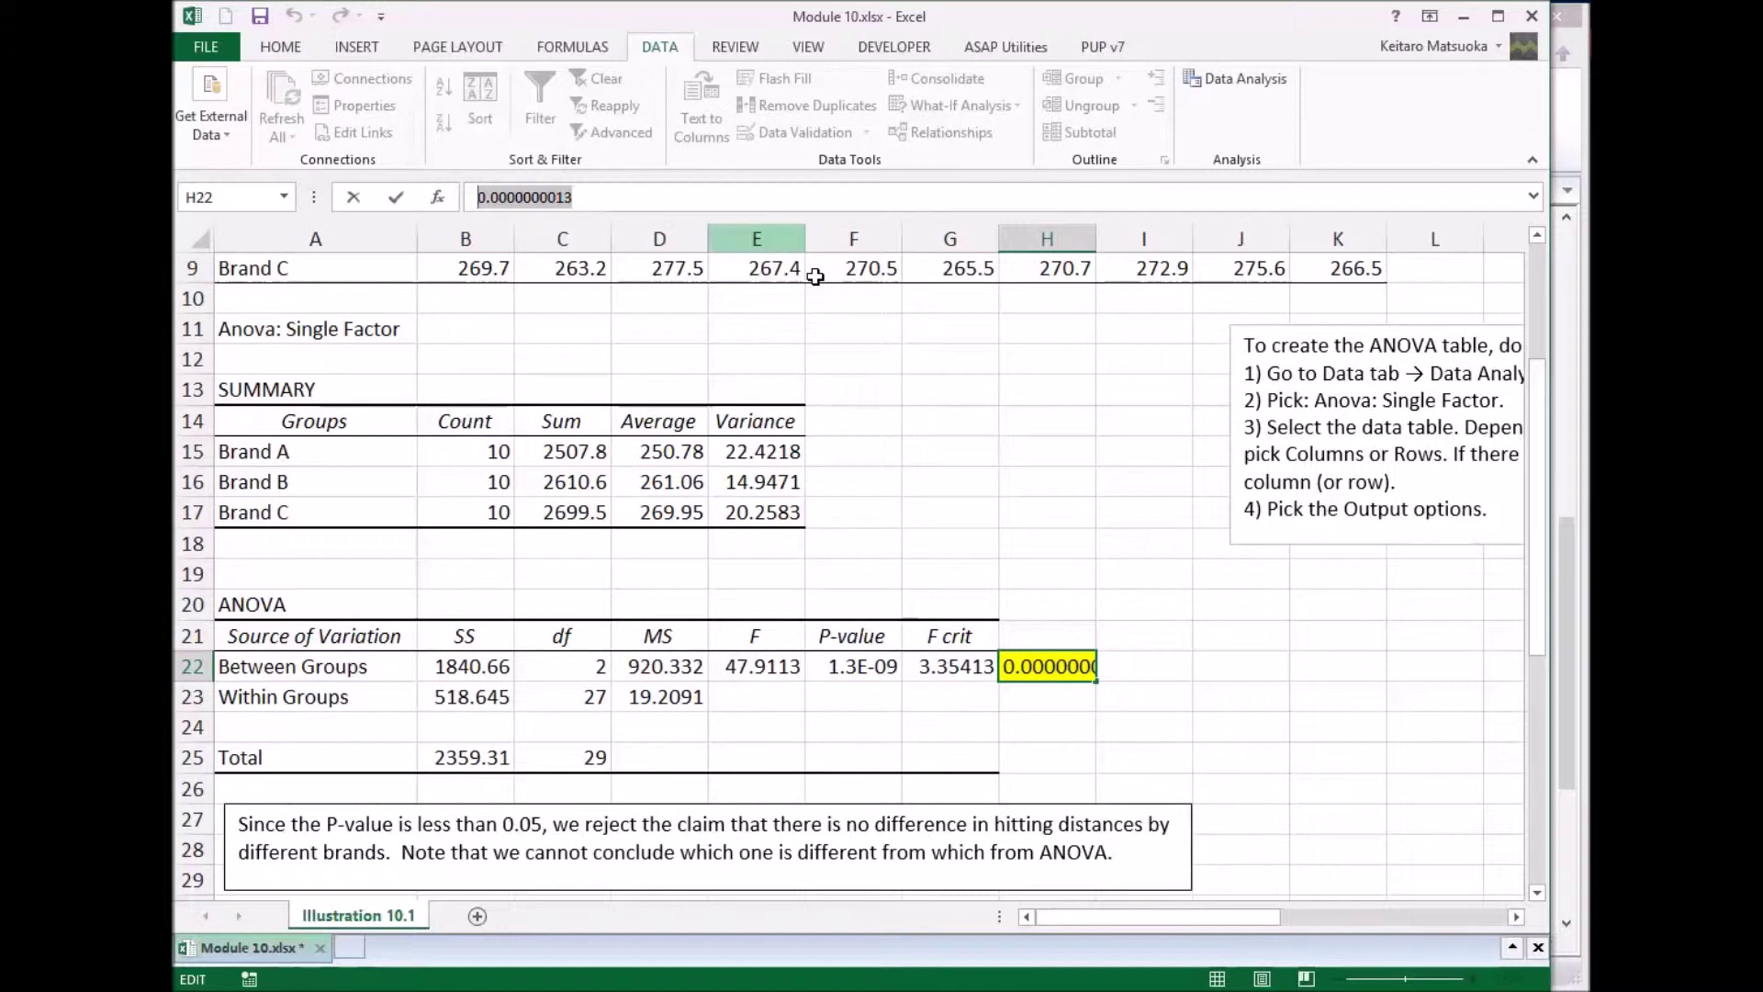
pyautogui.click(1010, 380)
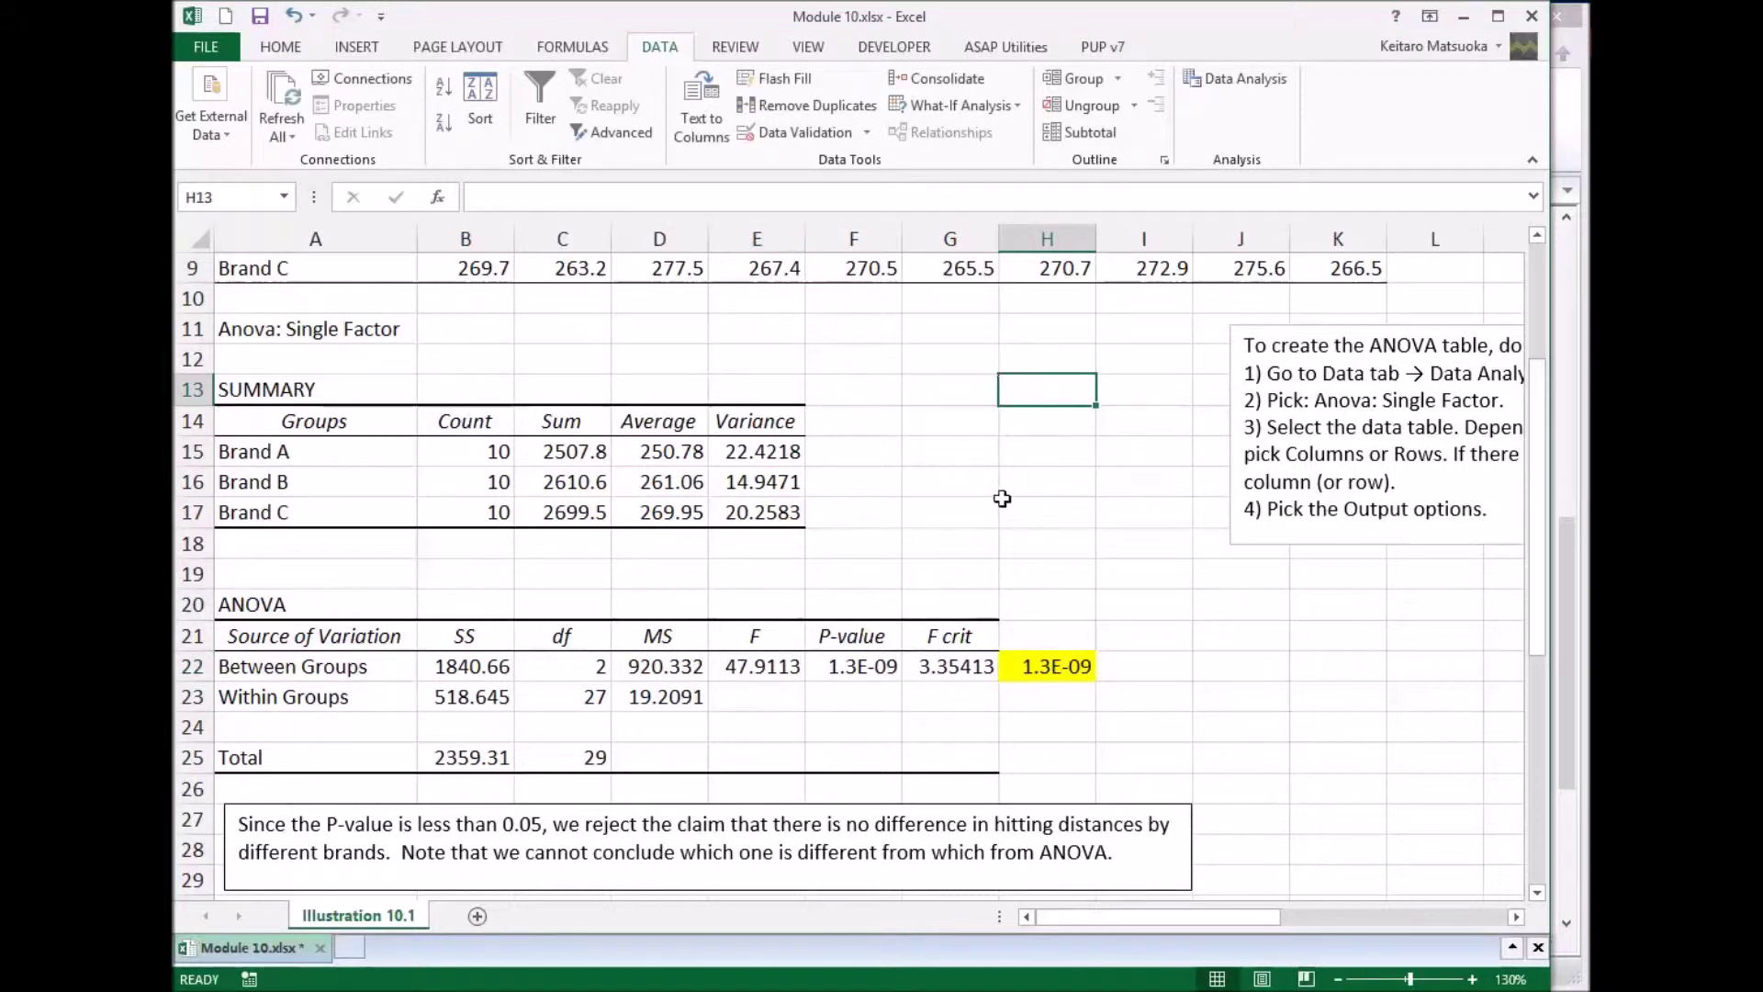
# Step: Bring the problem statement and Brand A–C distance data in rows 2–22 back into view
pyautogui.click(854, 666)
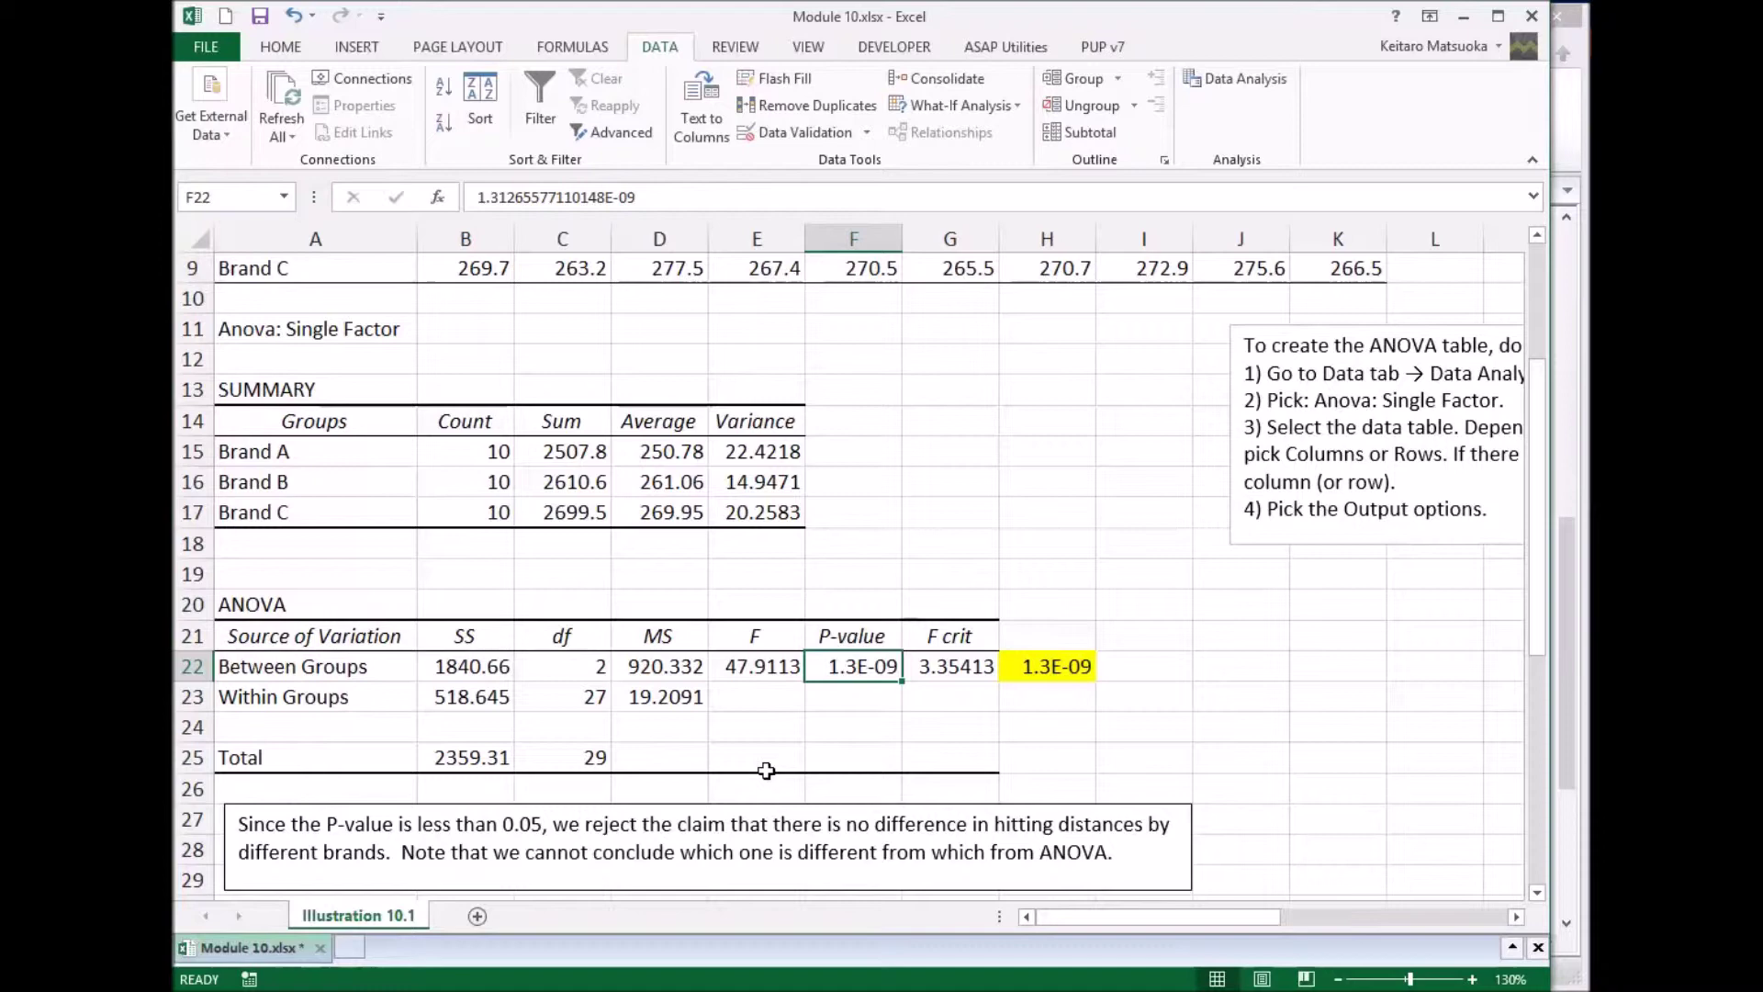
pyautogui.scroll(3, 830, 712)
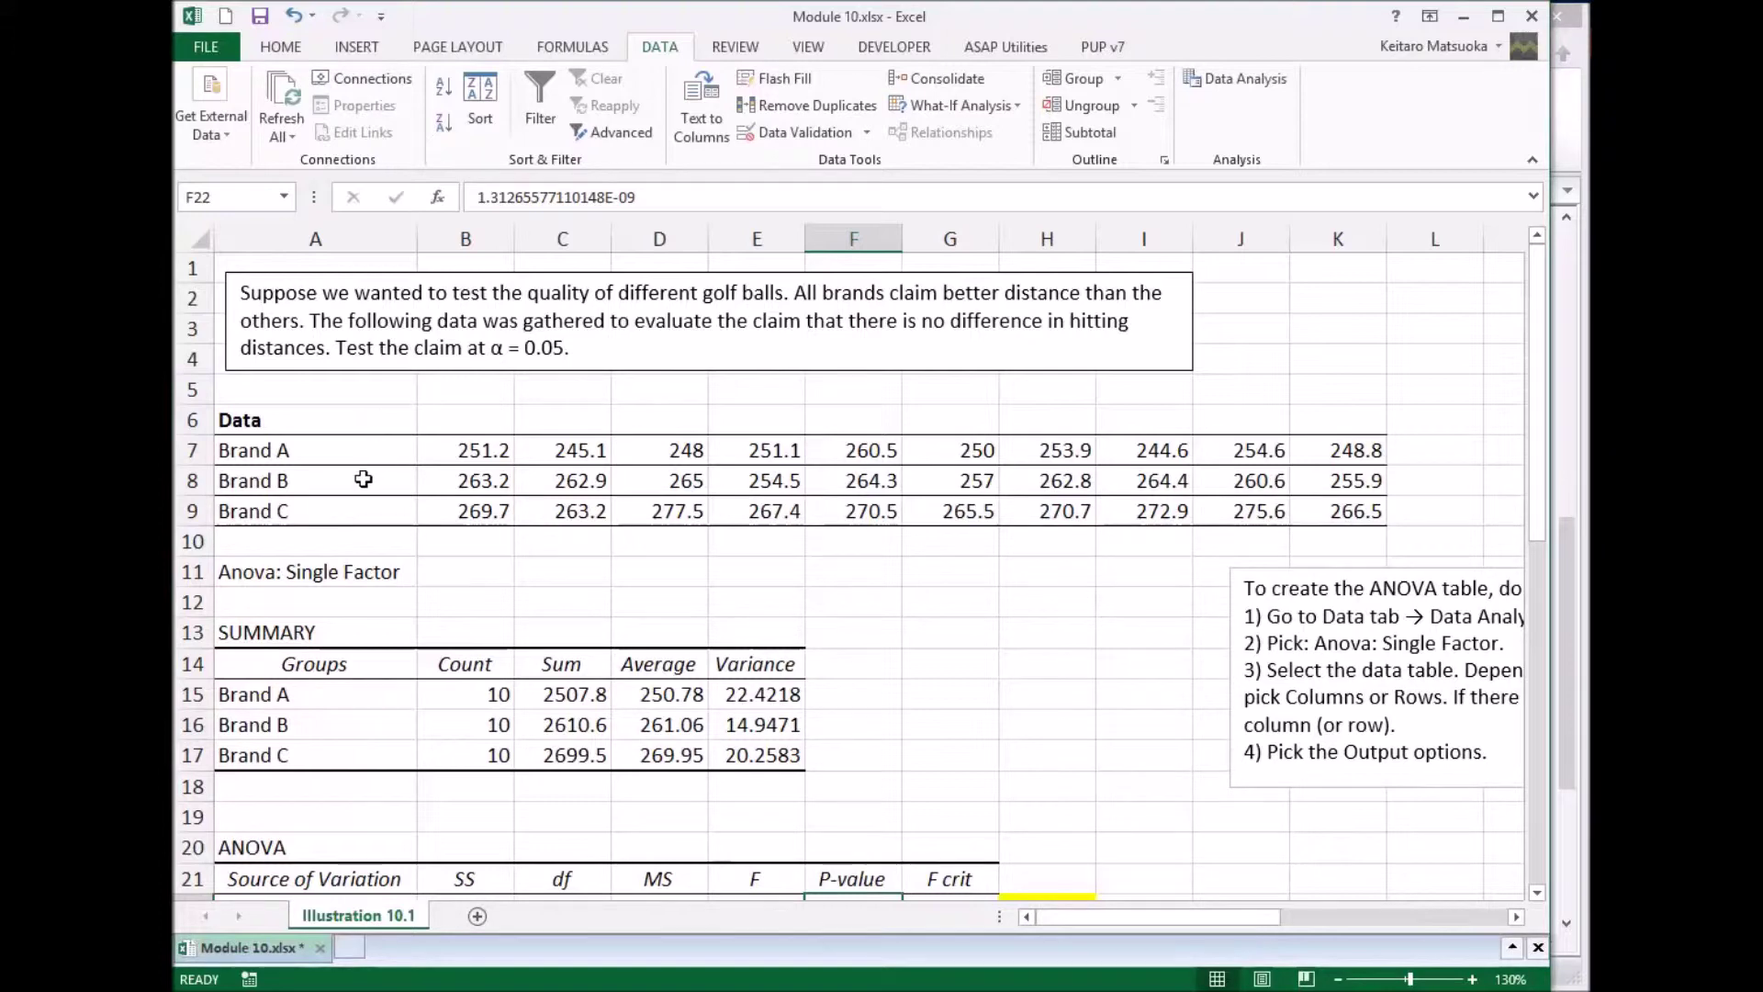
pyautogui.scroll(-9, 854, 520)
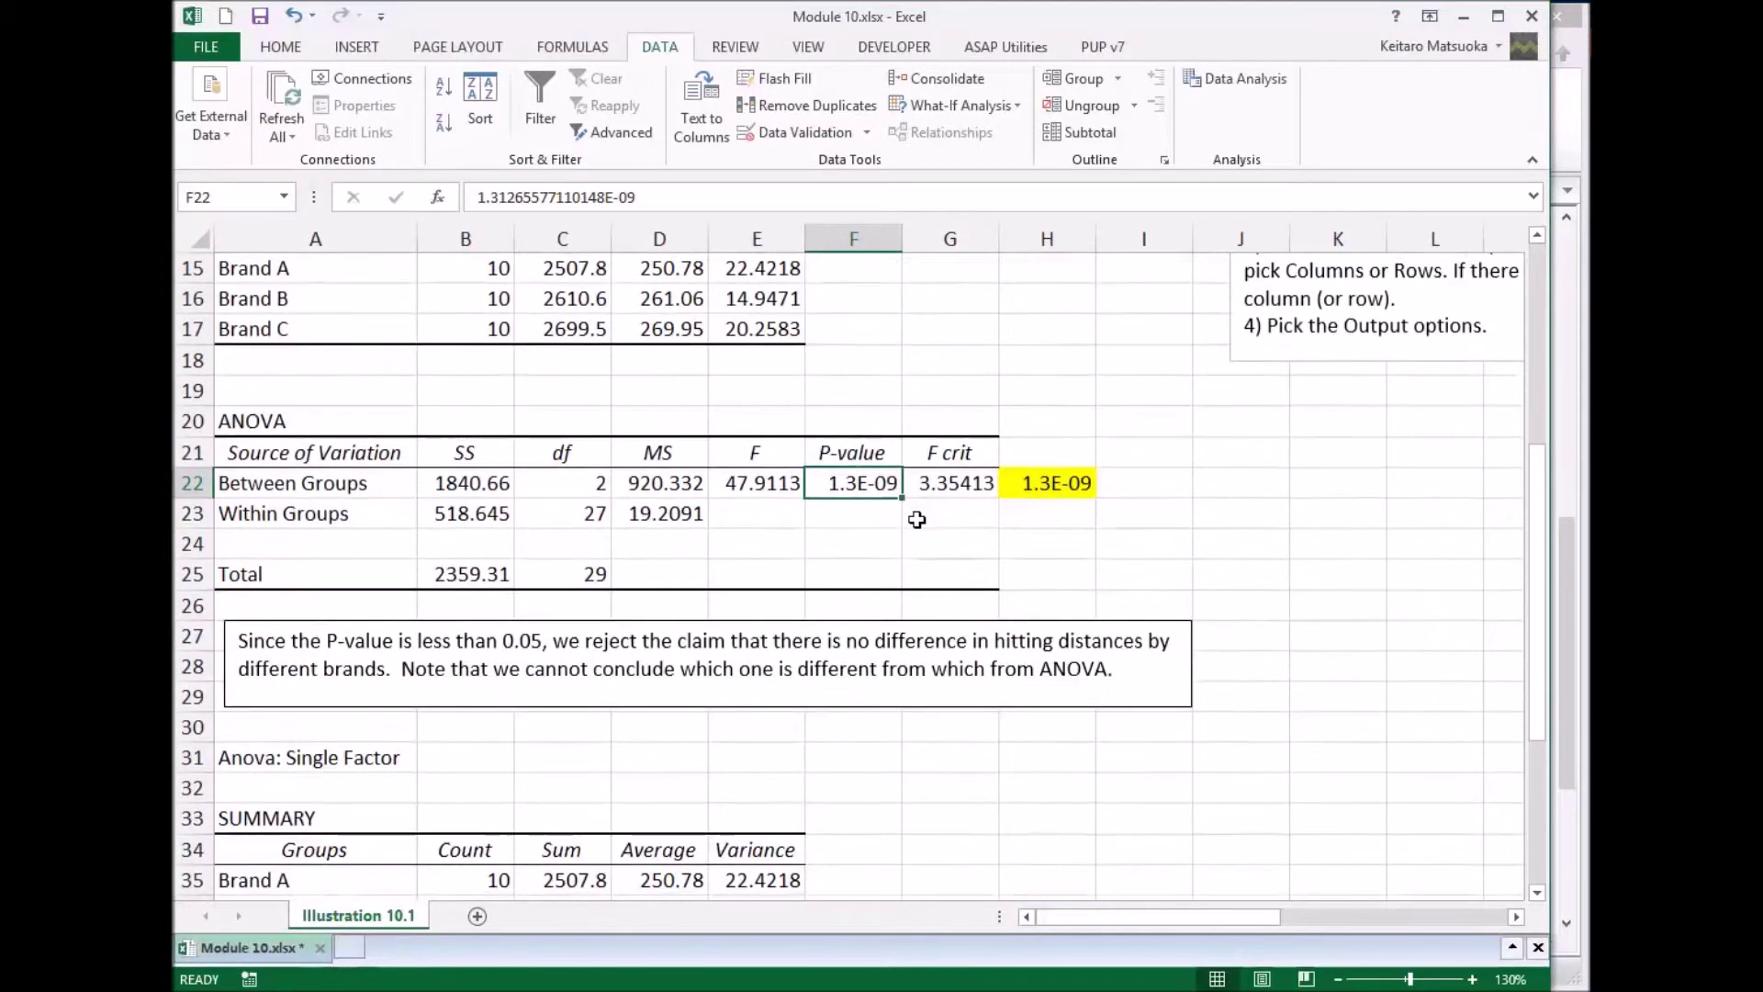
pyautogui.scroll(9, 916, 520)
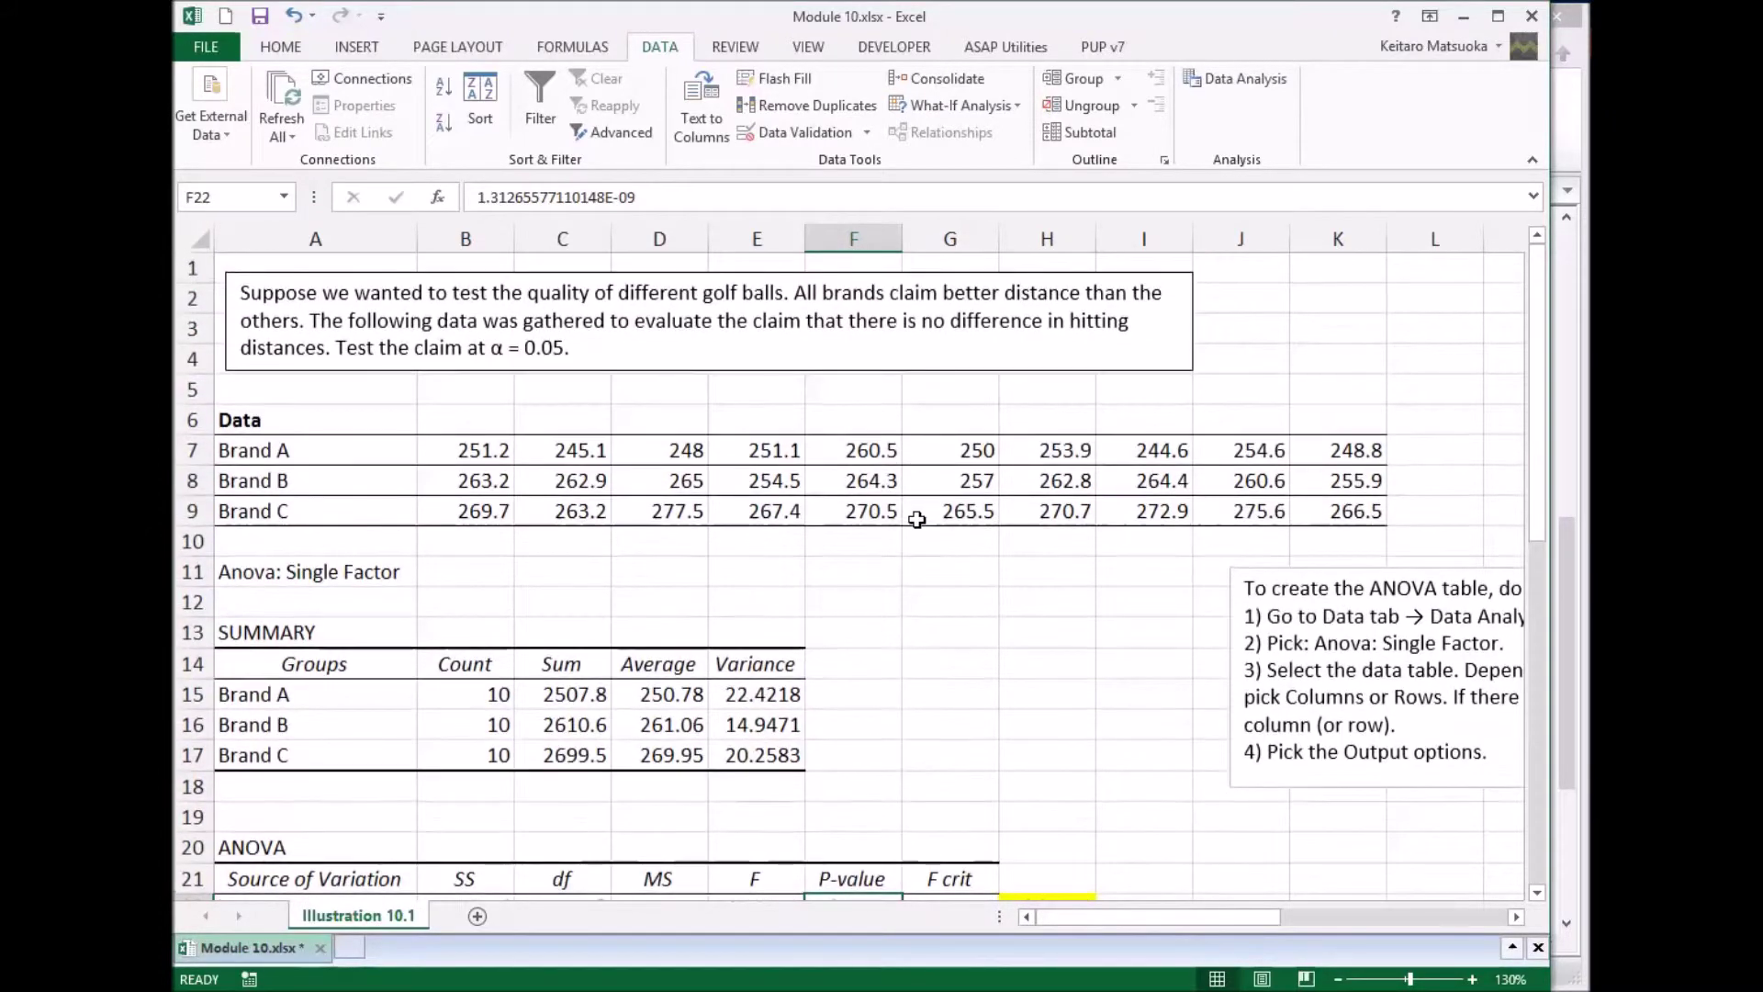
pyautogui.moveTo(1533, 343)
pyautogui.mouseDown()
pyautogui.moveTo(1533, 480)
pyautogui.moveTo(1529, 359)
pyautogui.mouseUp()
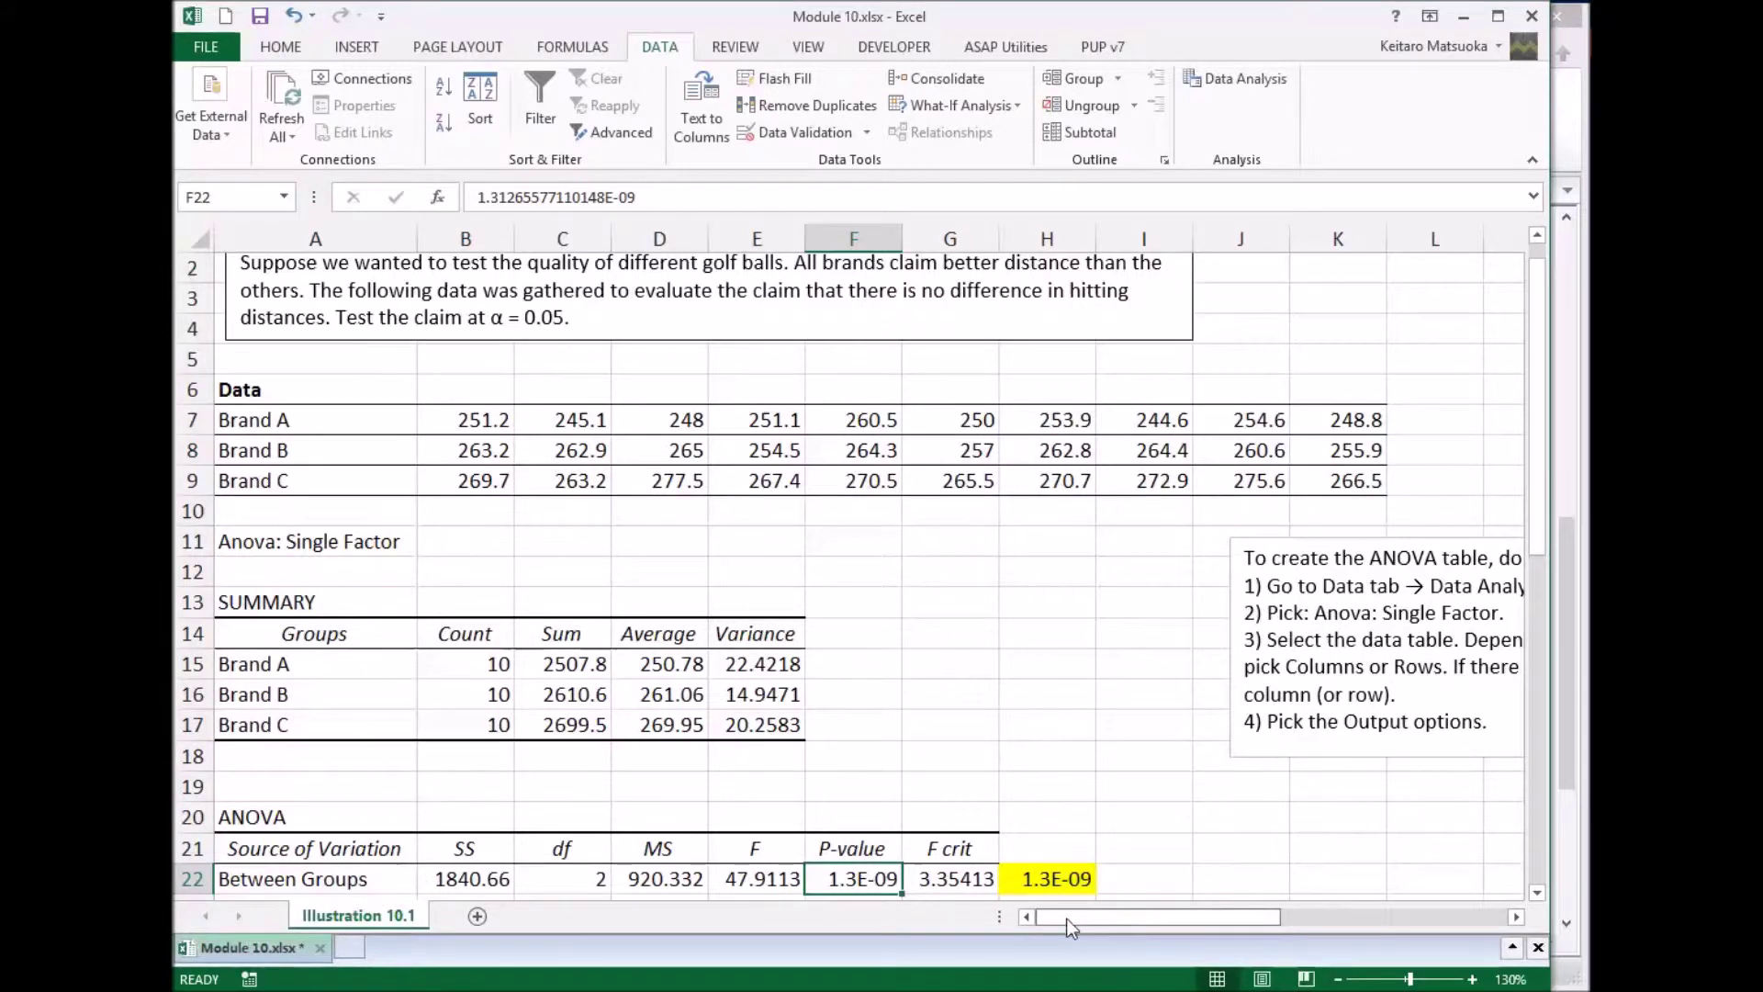
pyautogui.moveTo(1067, 918); pyautogui.dragTo(1185, 918)
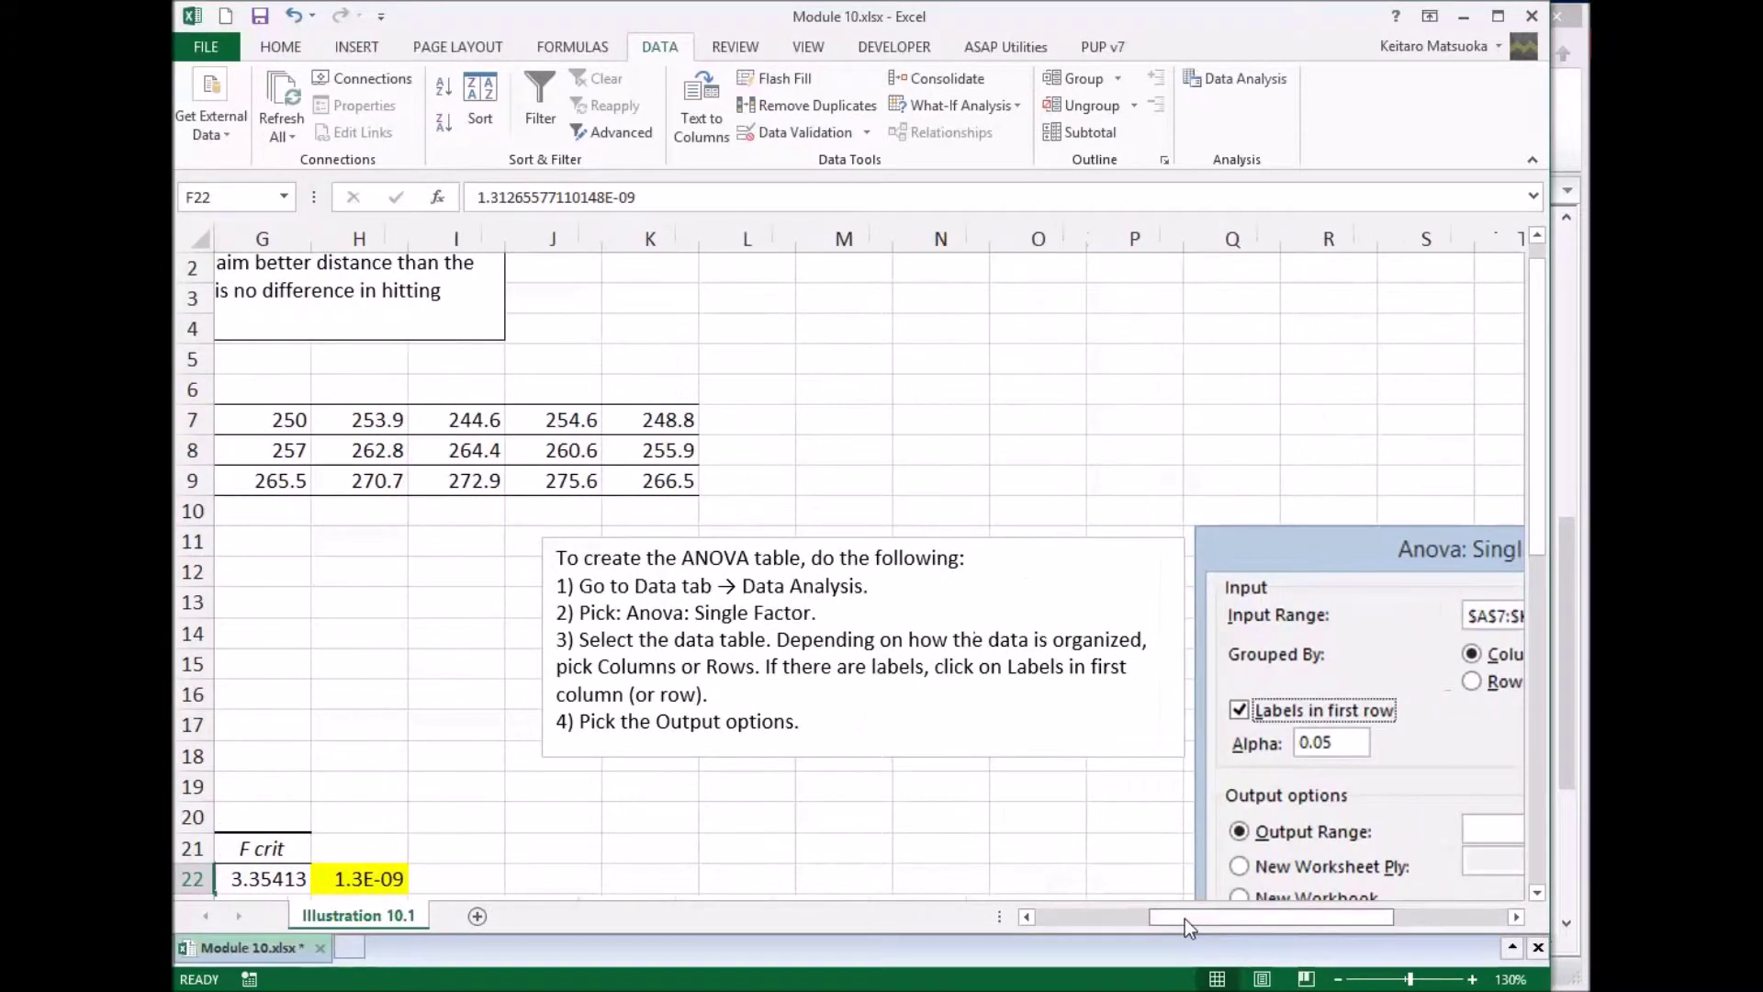
# Step: Open Data Analysis from the Data tab with Anova: Single Factor selected
pyautogui.click(1224, 92)
pyautogui.click(1227, 90)
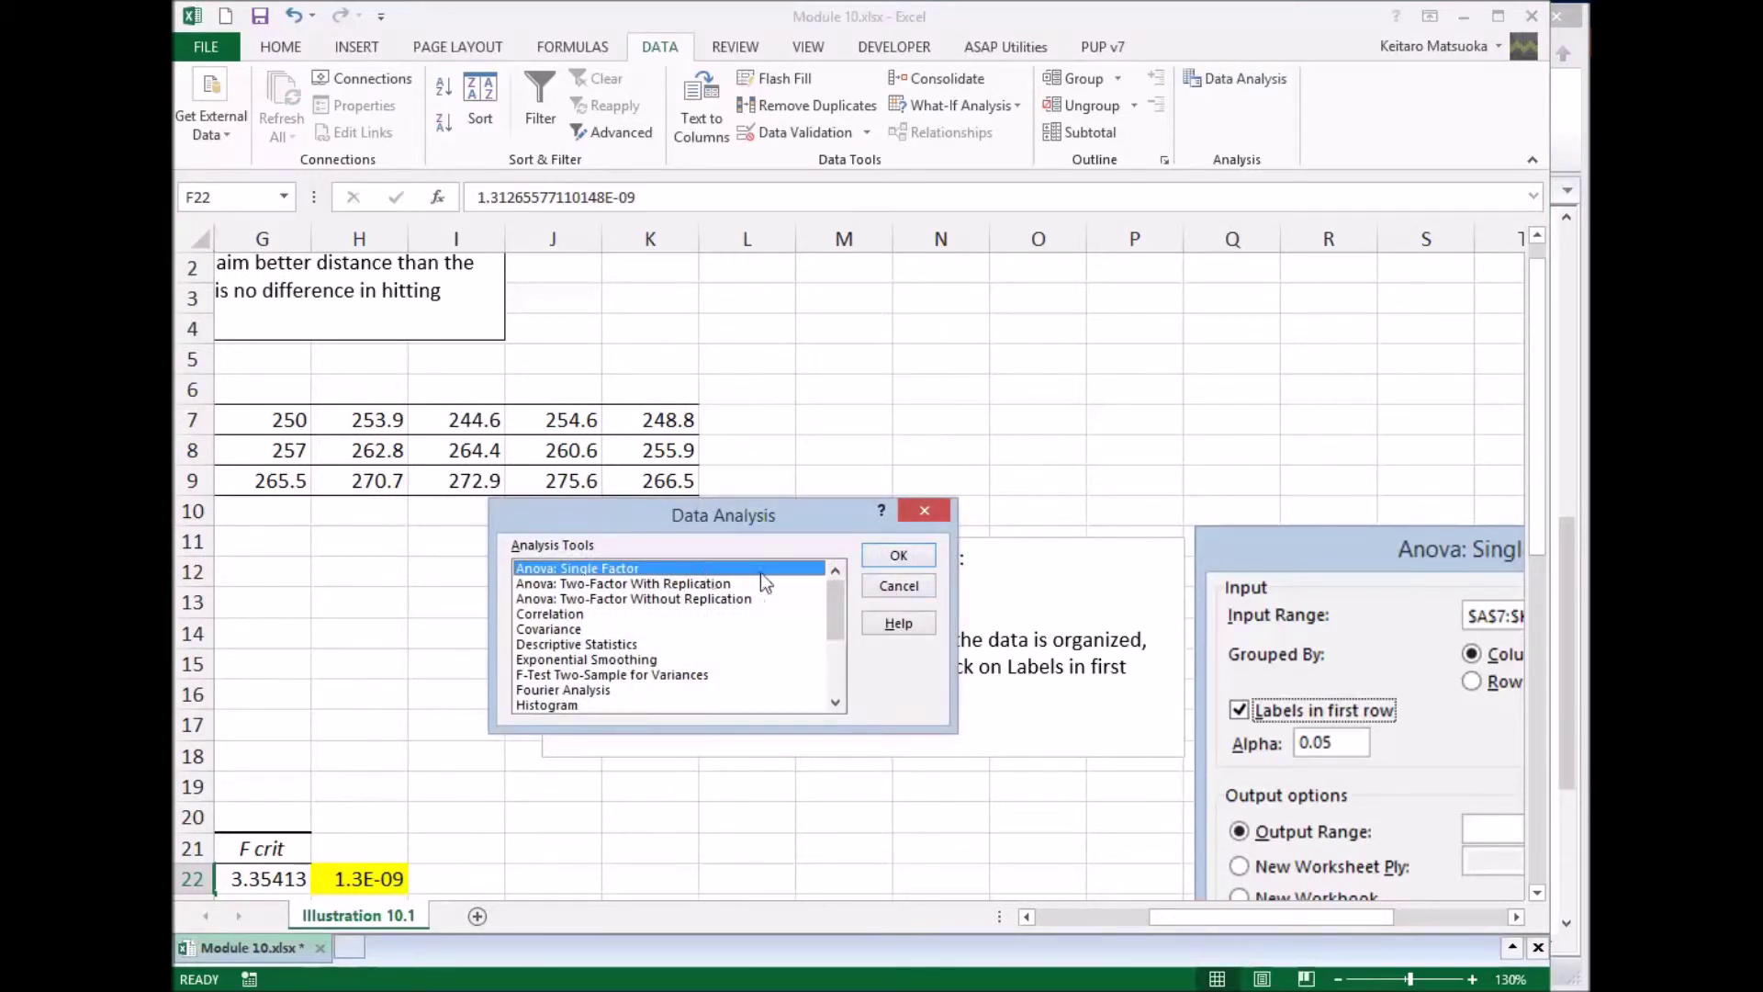
# Step: Run Anova: Single Factor on A7:K9 grouped by rows, labels in first column, output at A39
pyautogui.click(917, 553)
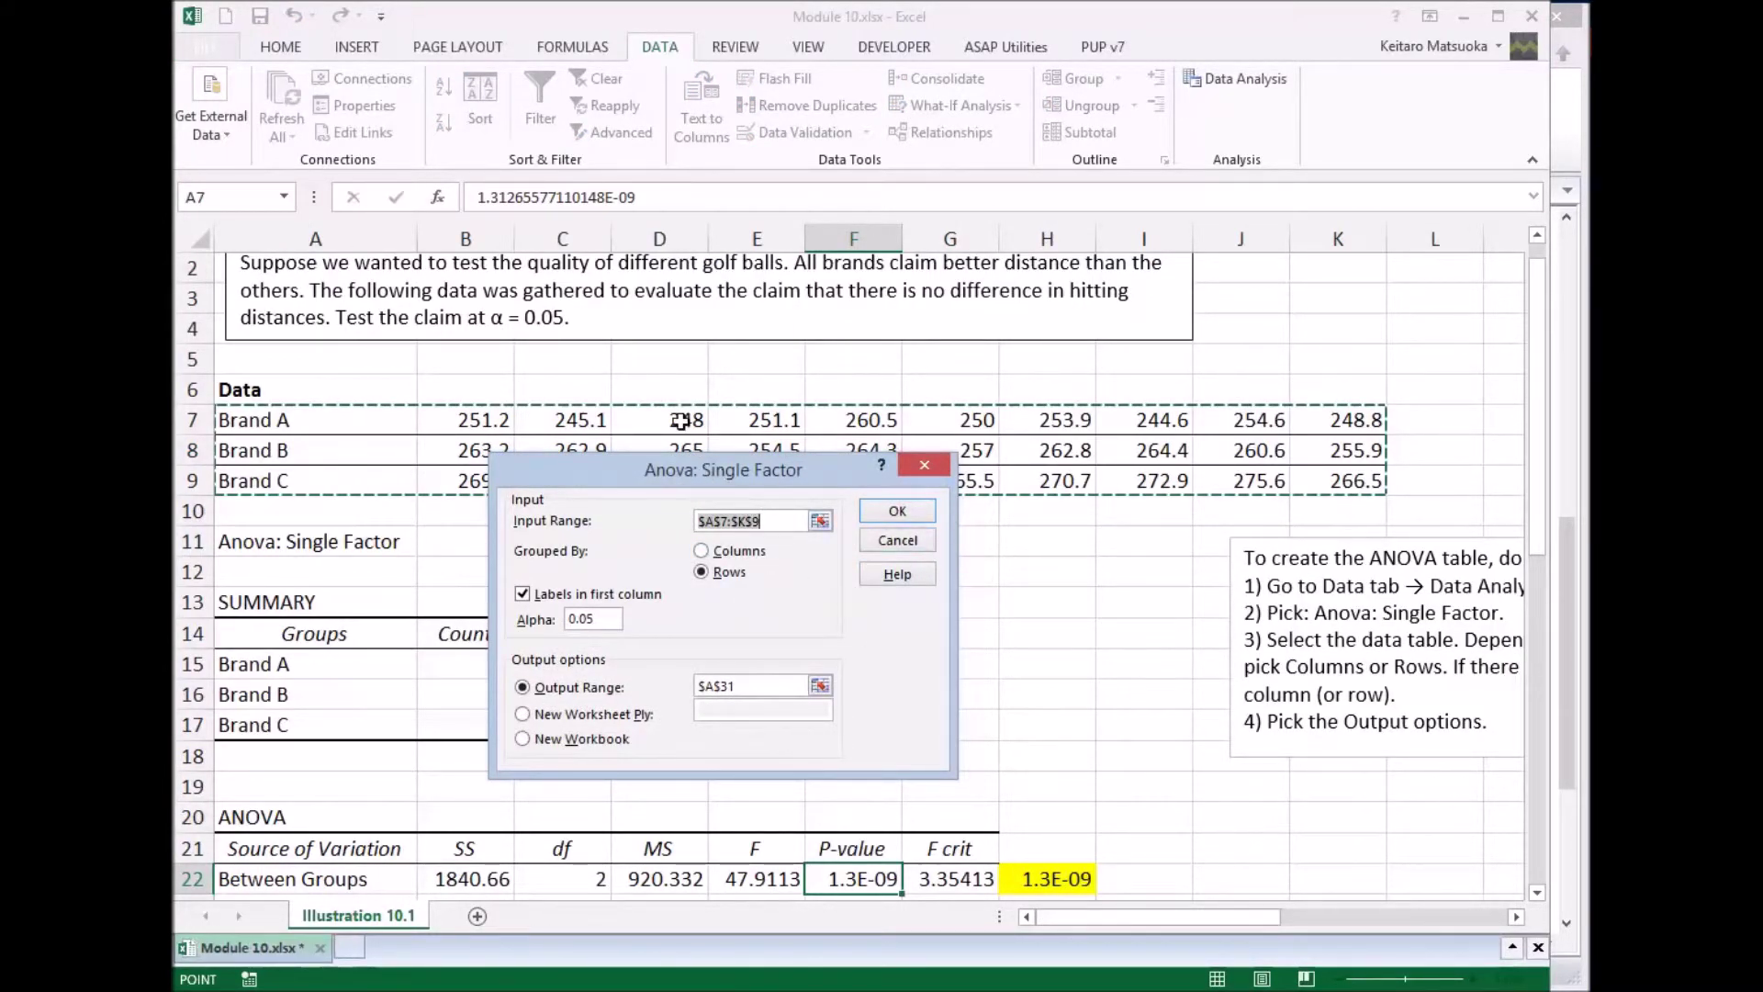
pyautogui.moveTo(607, 468); pyautogui.dragTo(627, 555)
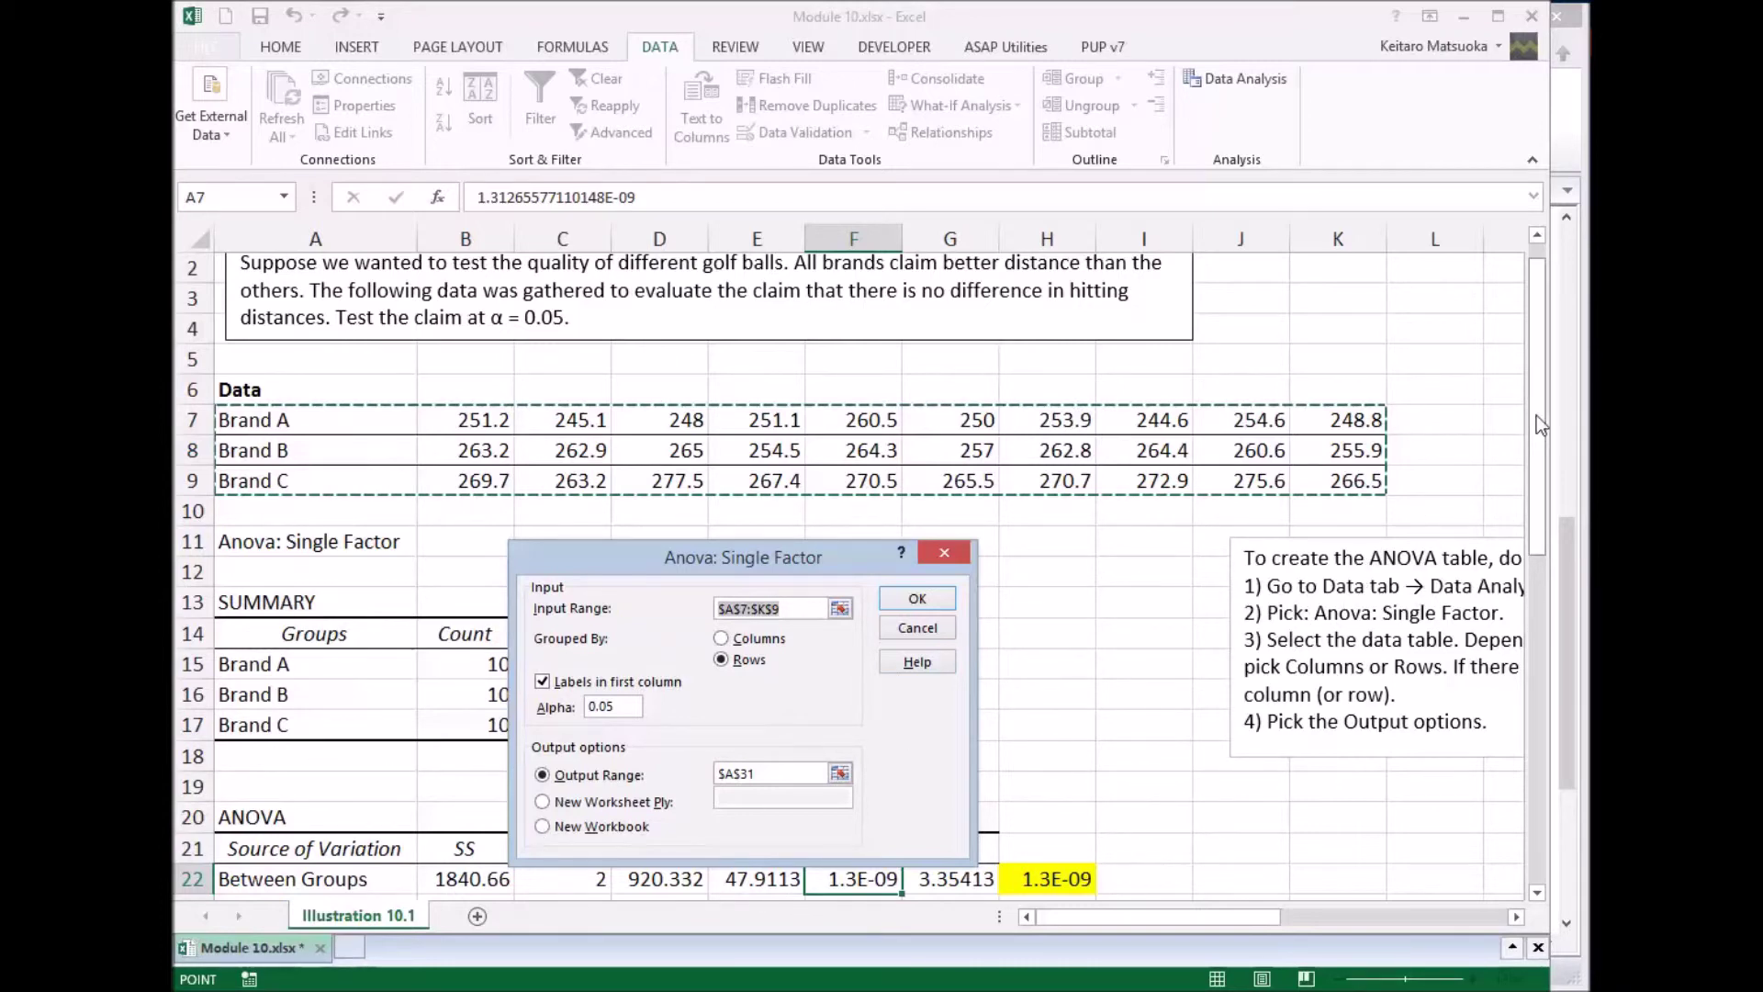
pyautogui.moveTo(1535, 415); pyautogui.dragTo(1530, 773)
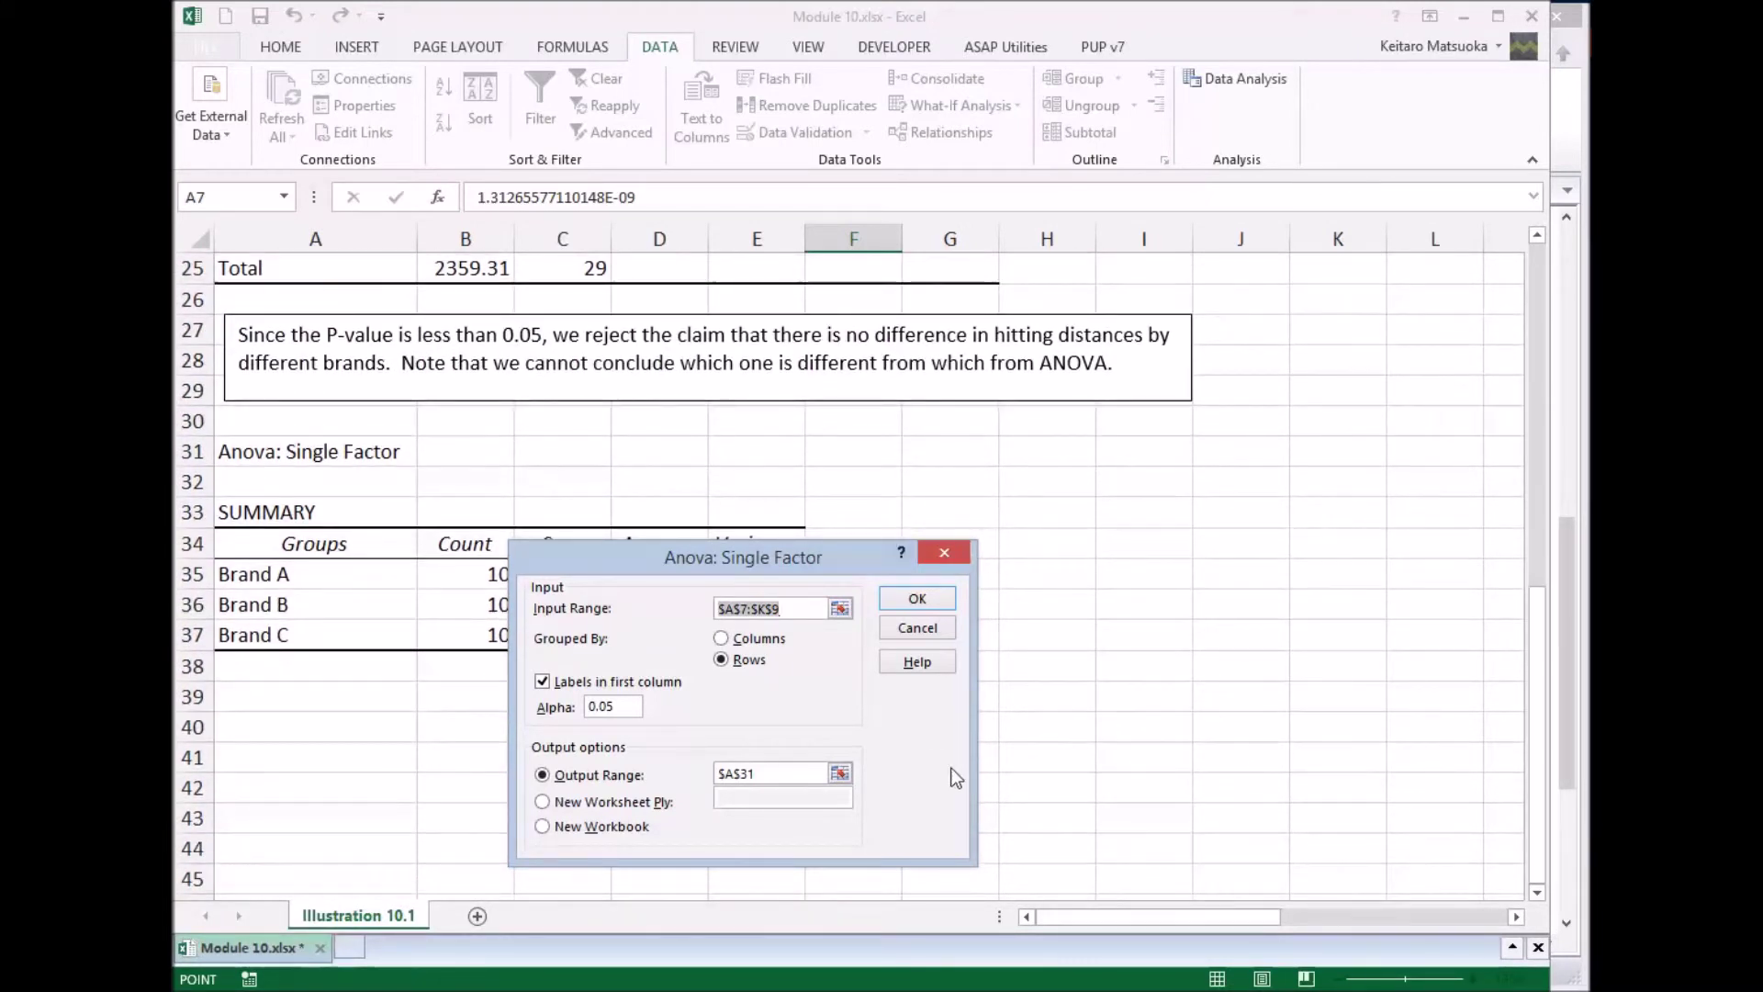
pyautogui.click(840, 775)
pyautogui.click(297, 706)
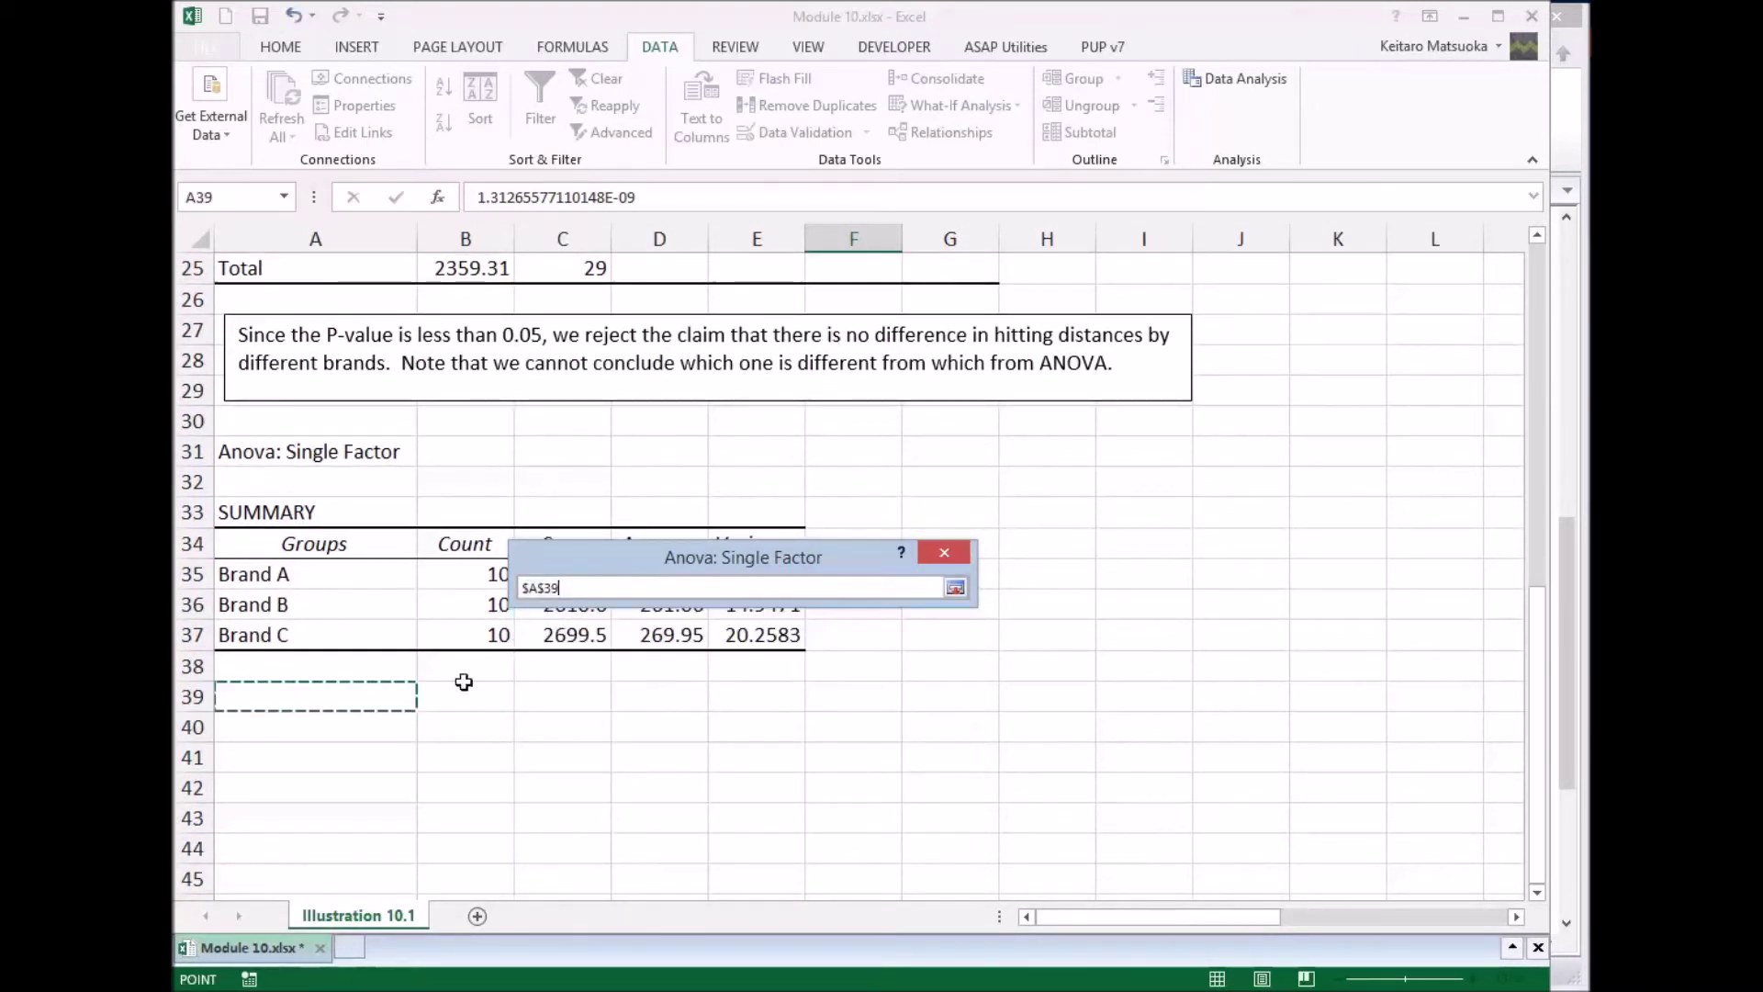
pyautogui.click(955, 588)
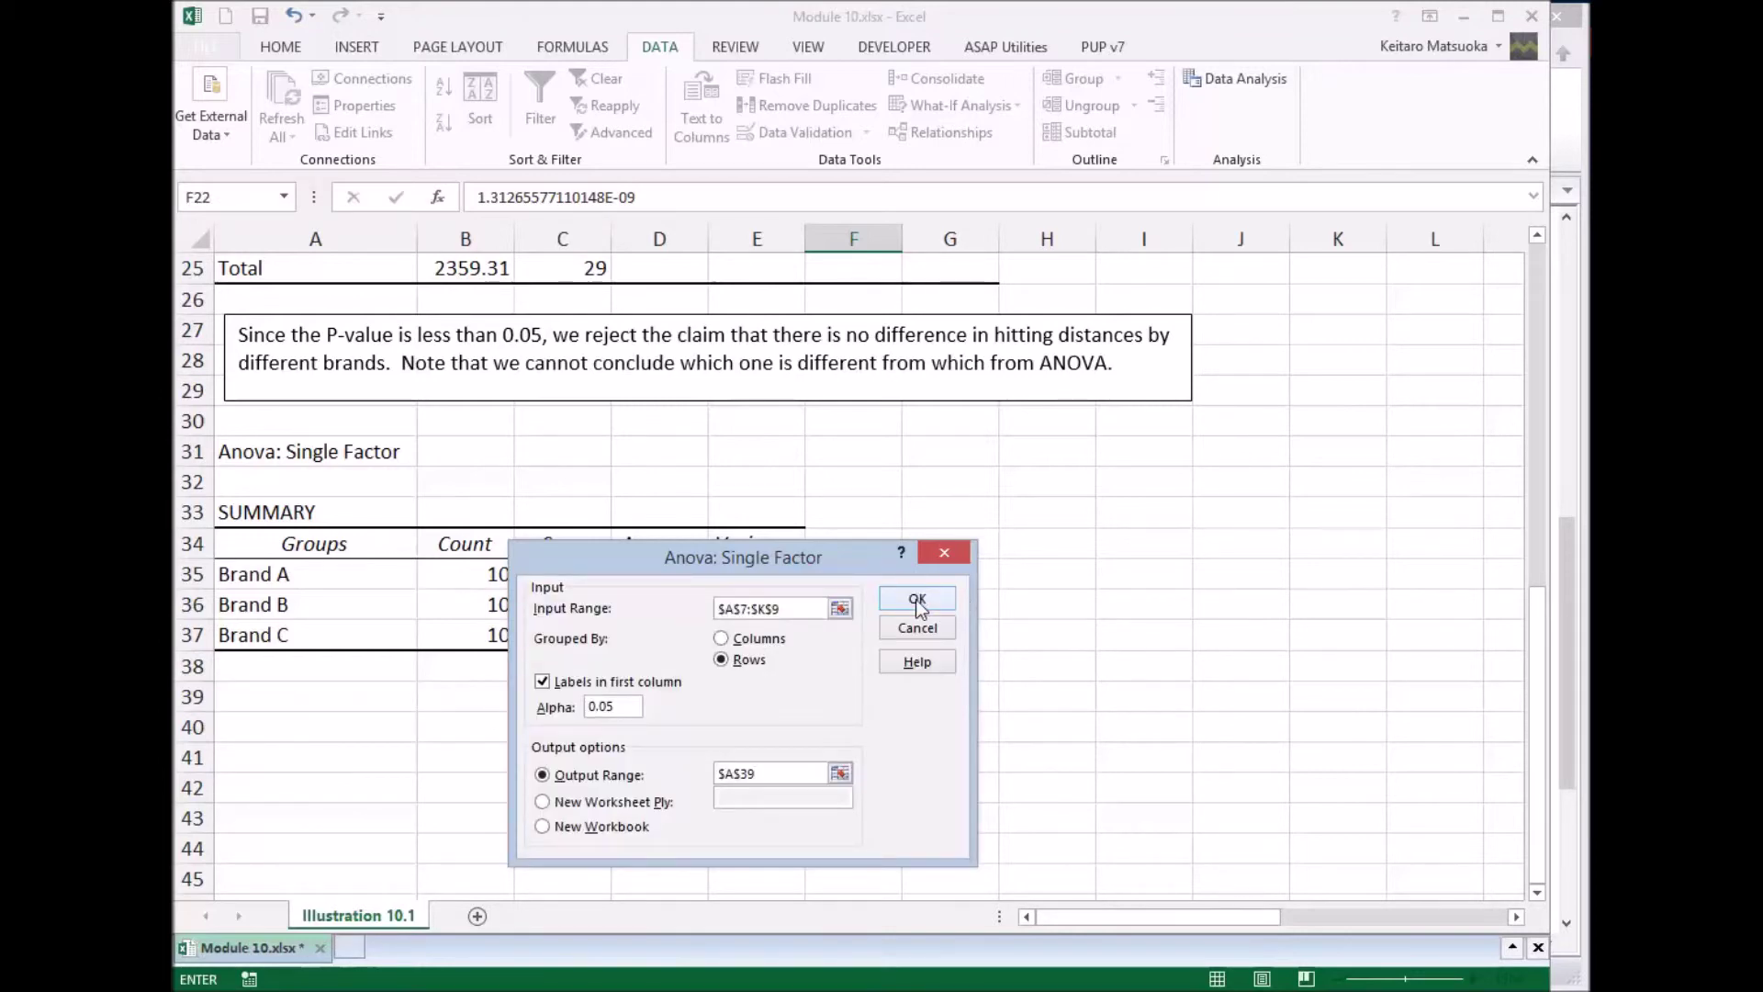
pyautogui.click(915, 599)
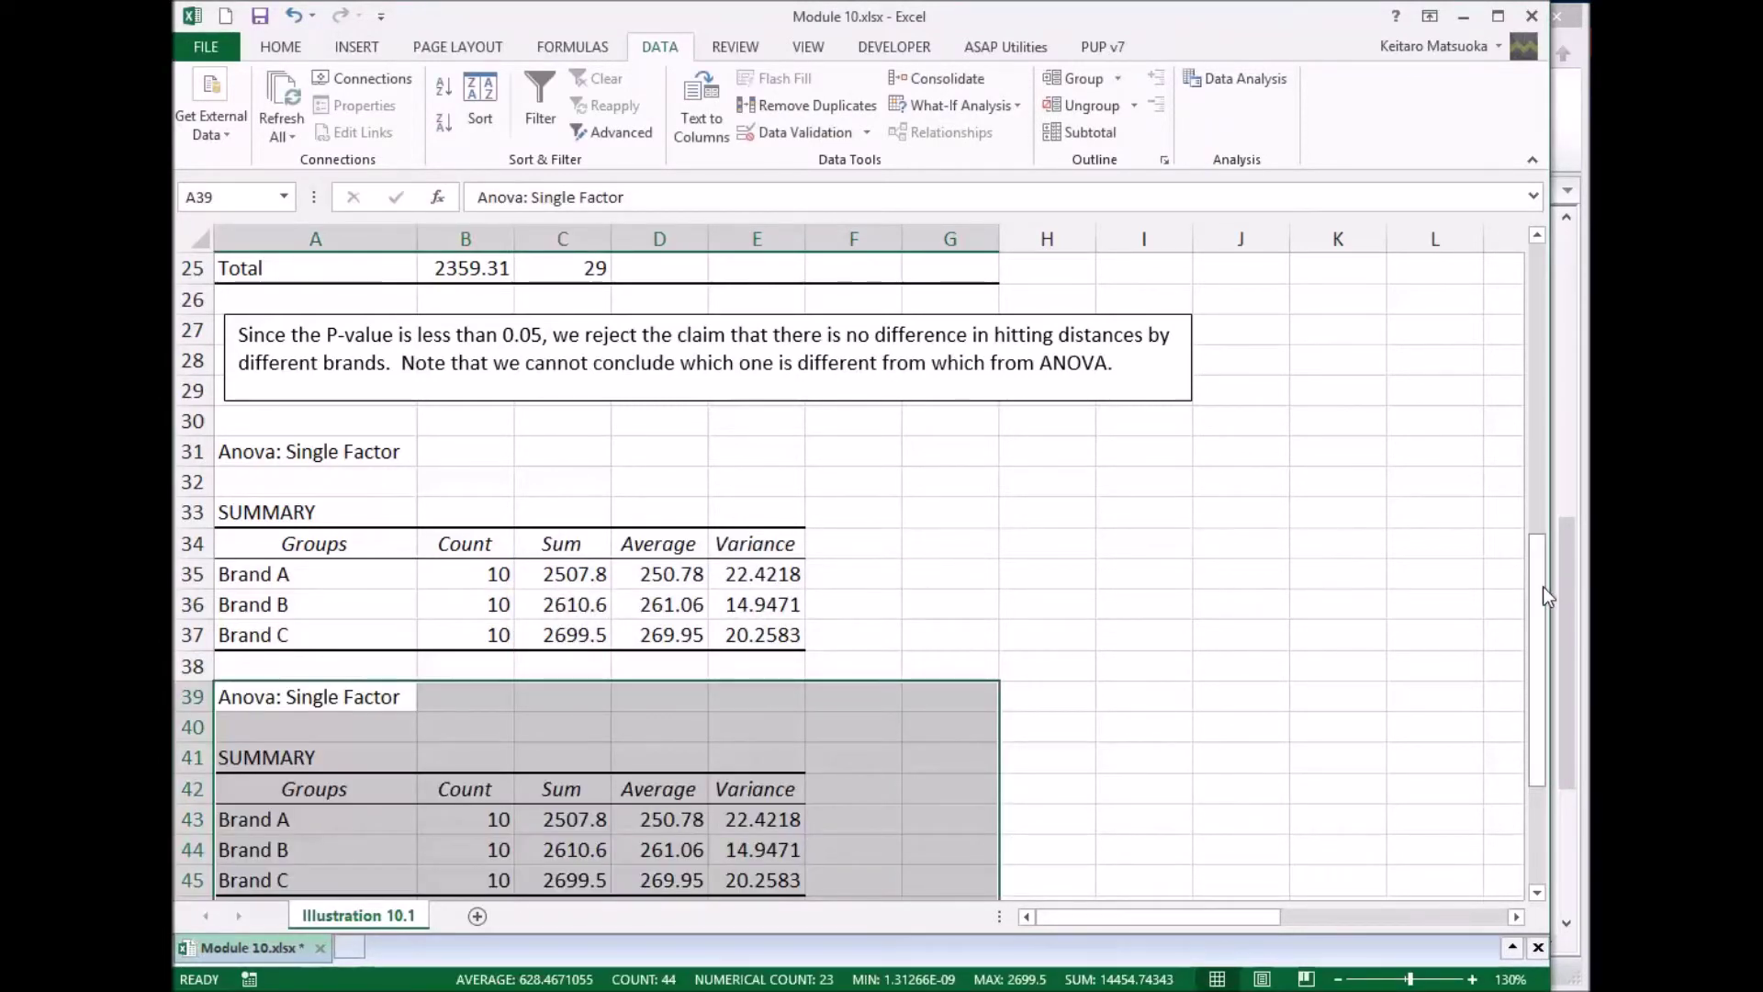
# Step: Scroll to the new ANOVA table in rows 48–53 showing F 47.9113 and P-value 1.3E-09
pyautogui.moveTo(1542, 586); pyautogui.dragTo(1539, 744)
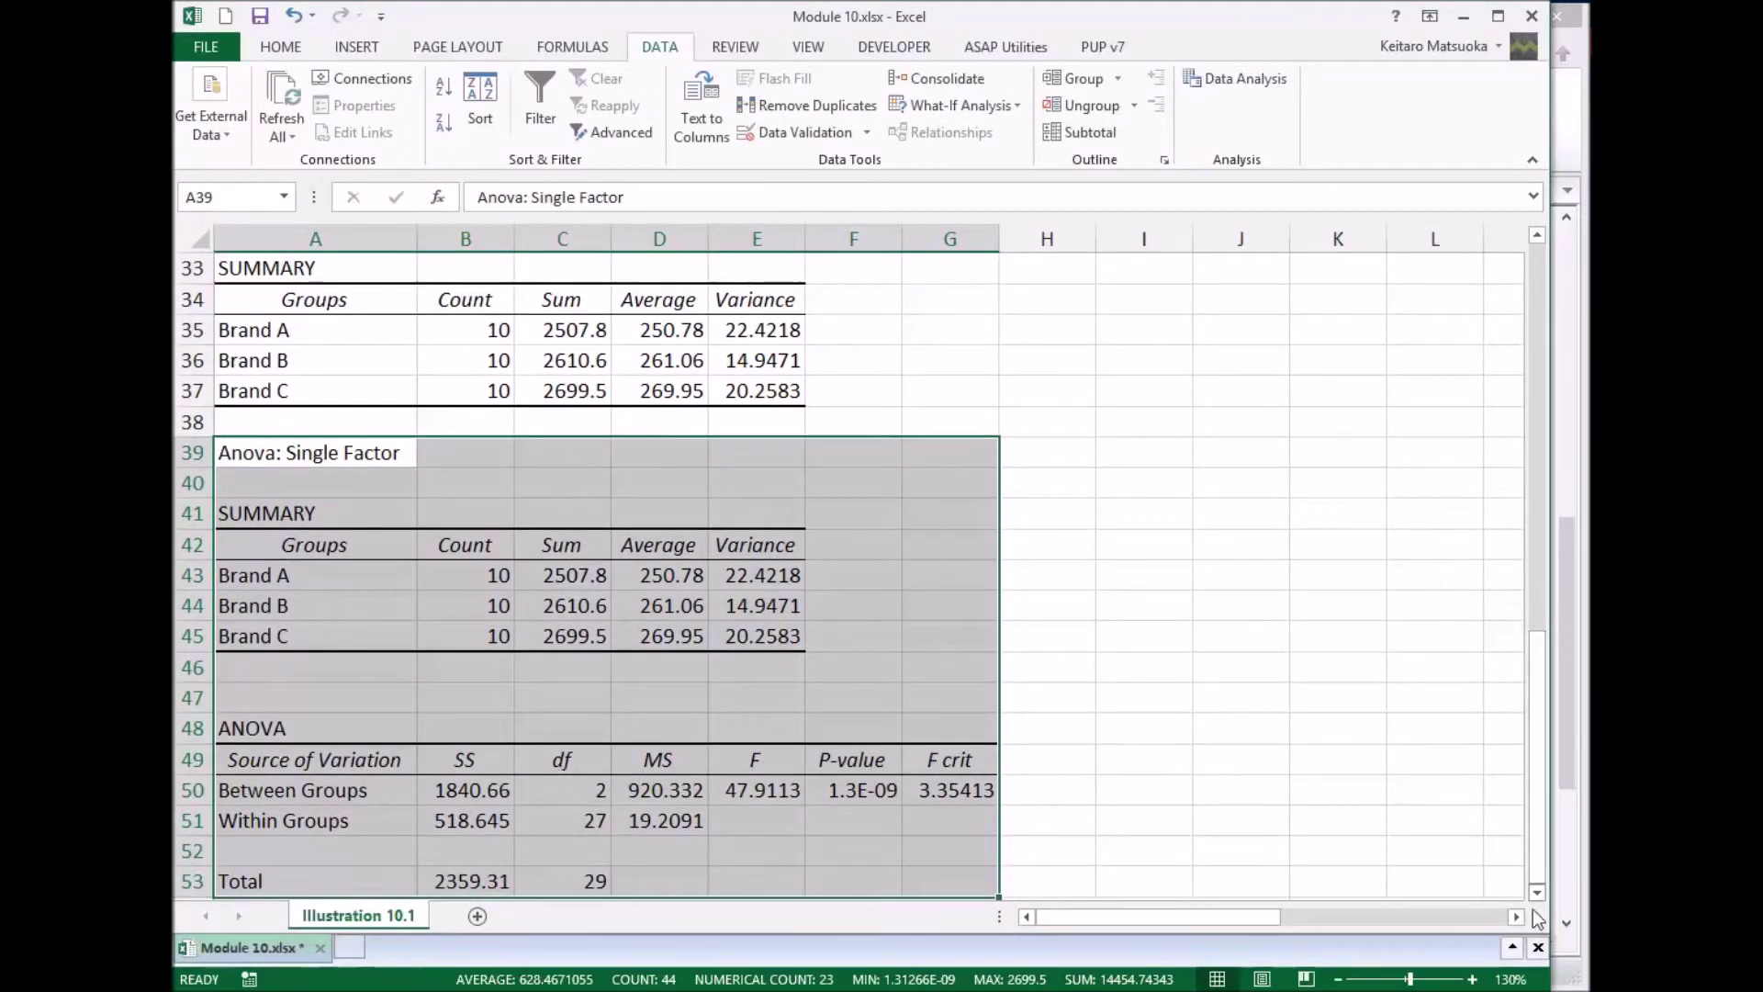
pyautogui.click(1536, 892)
pyautogui.click(1536, 892)
pyautogui.click(1144, 817)
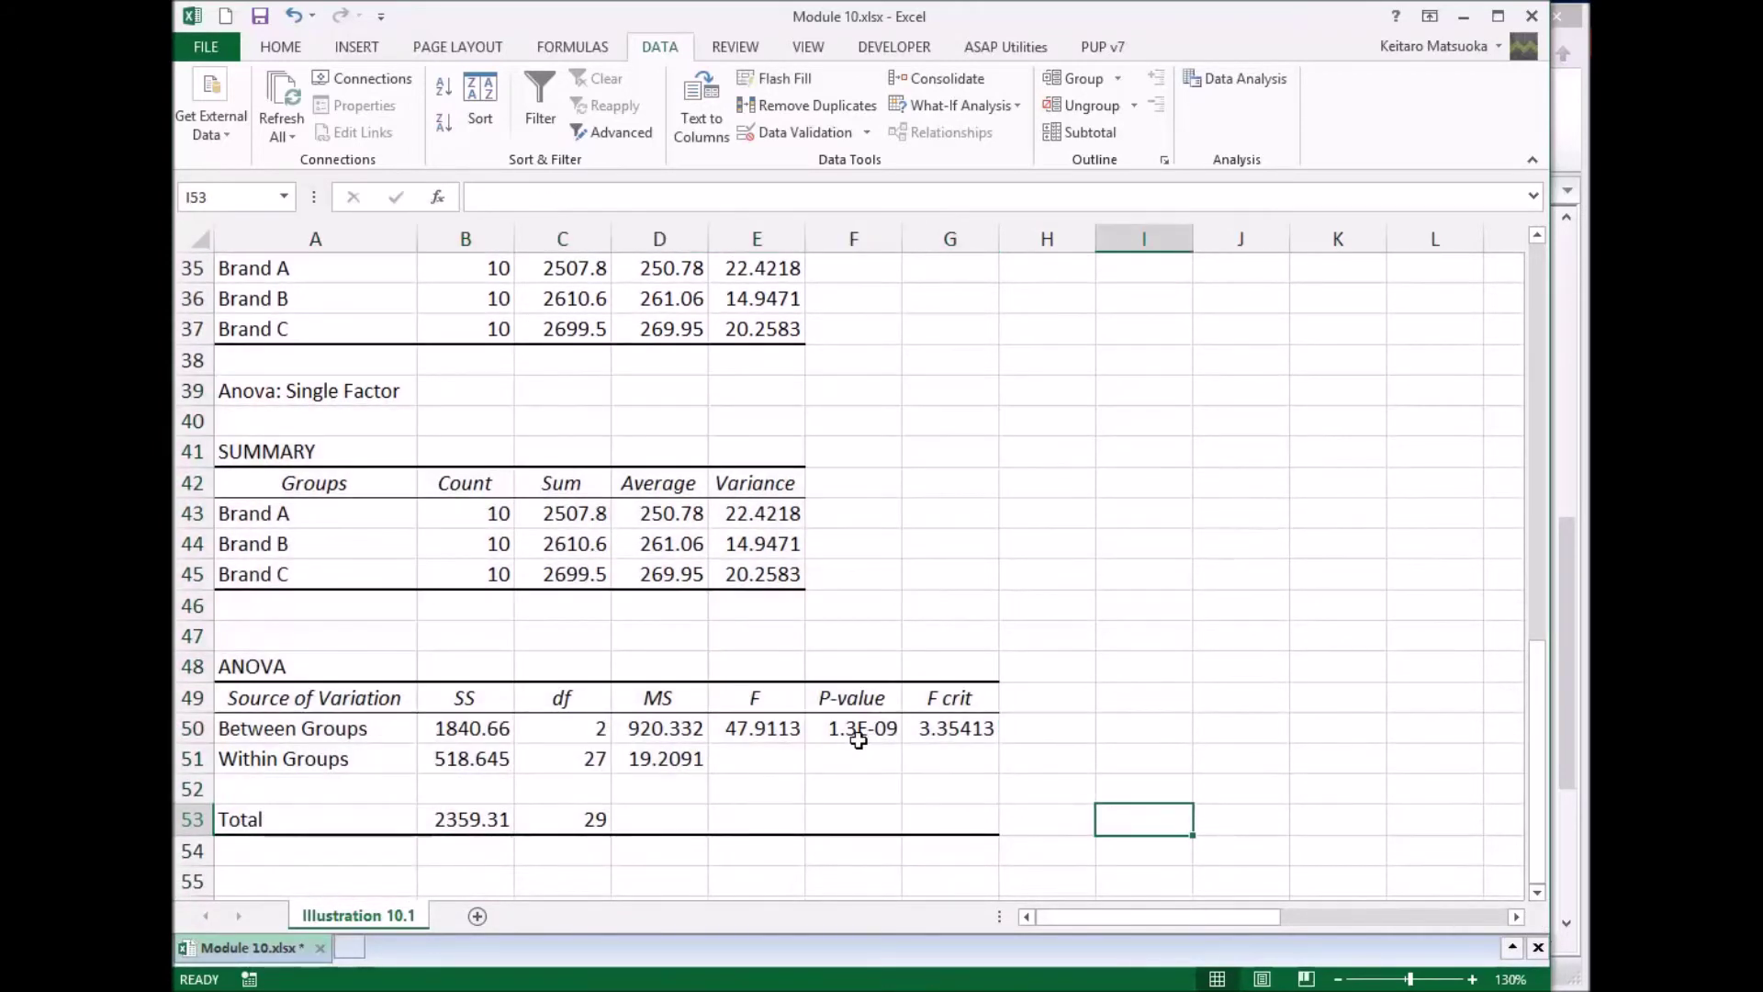